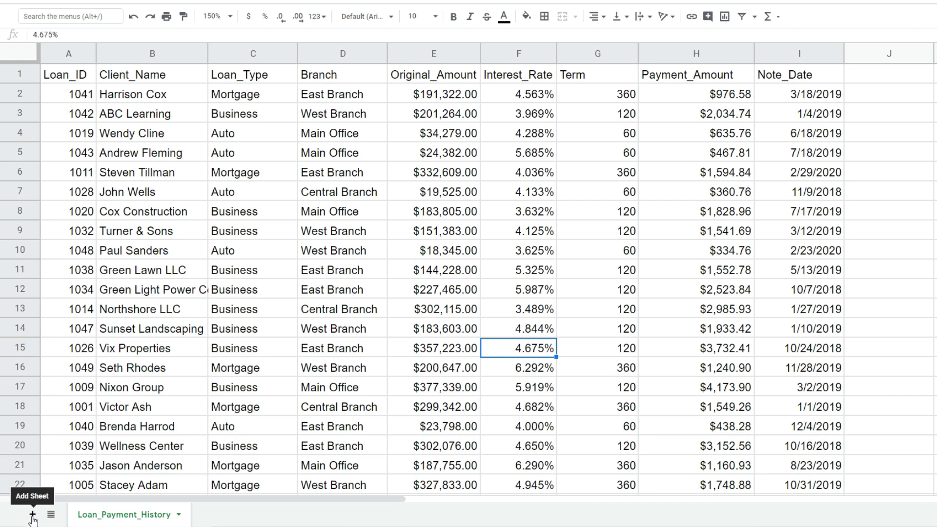
- Add a new sheet, rename it Results, and select cell A3
{"action": "left_click", "coordinate": [32, 515]}
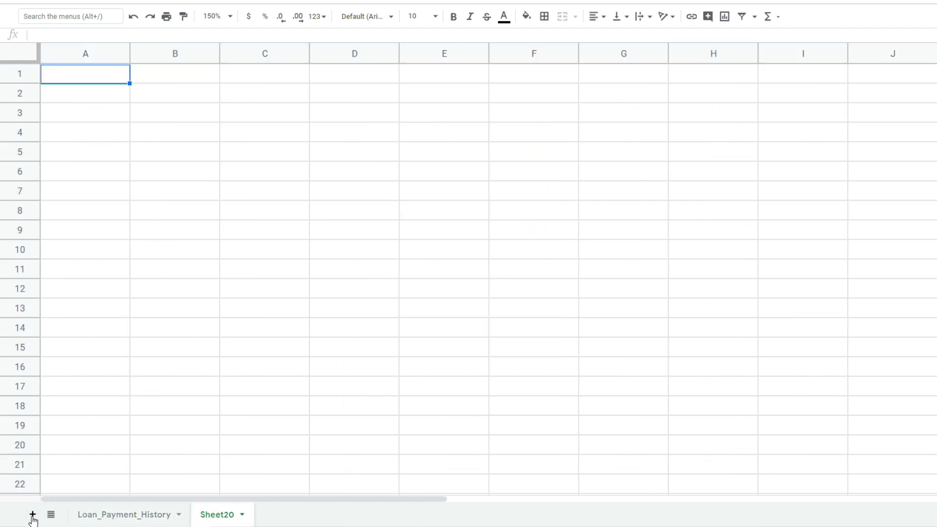
{"action": "double_click", "coordinate": [232, 518]}
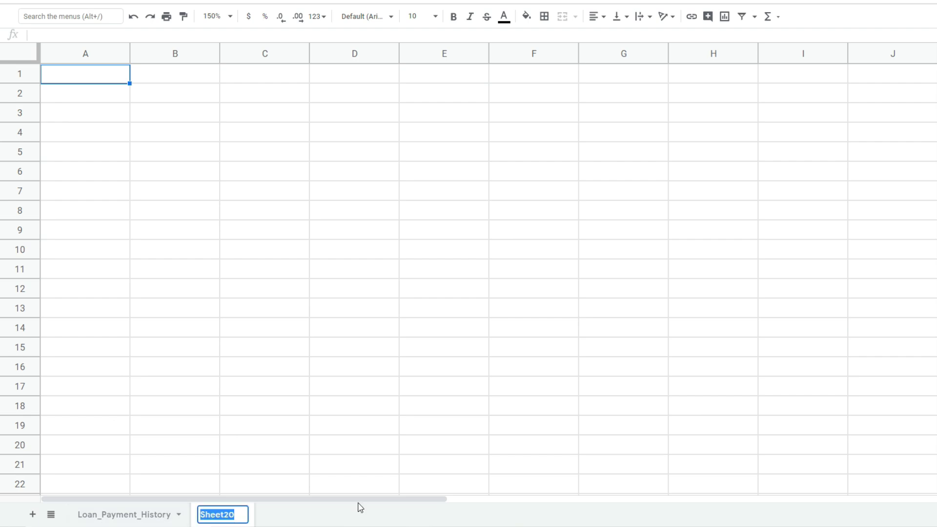
{"action": "type", "text": "Resul"}
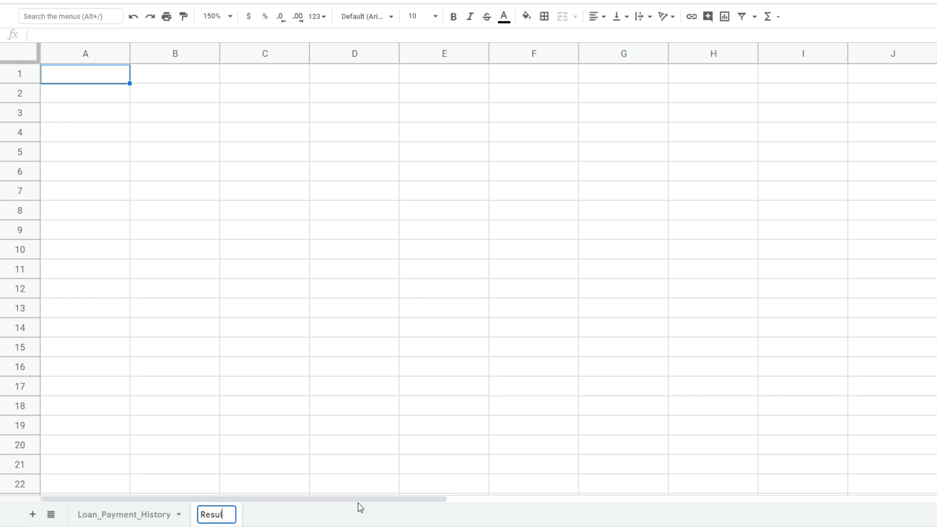
{"action": "type", "text": "ts"}
{"action": "key", "text": "Return"}
{"action": "left_click", "coordinate": [71, 120]}
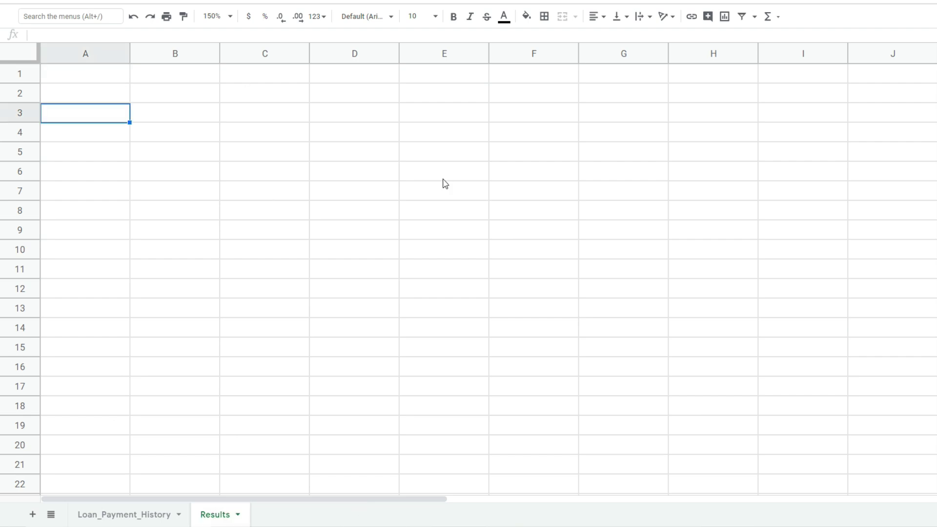
- Start the formula =QUERY( in A3 from the =Que autocomplete suggestion
{"action": "type", "text": "=Que"}
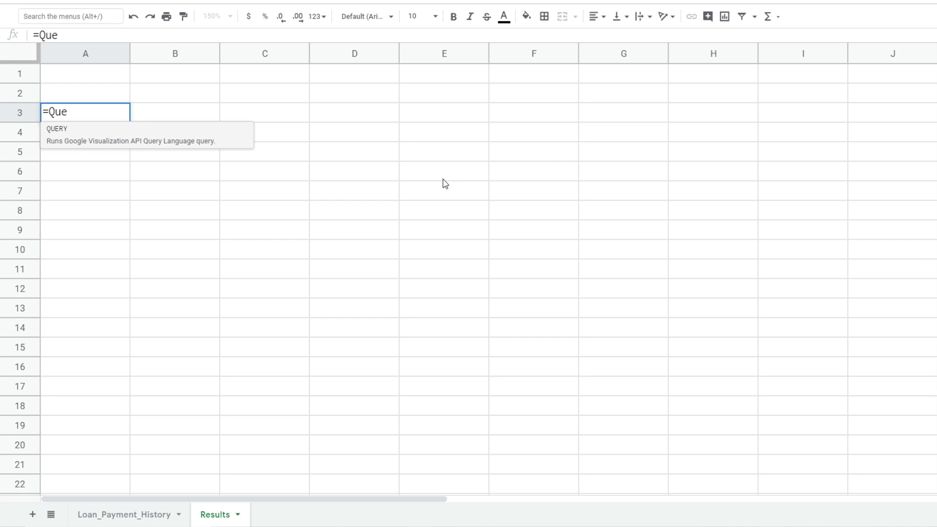
{"action": "key", "text": "Tab"}
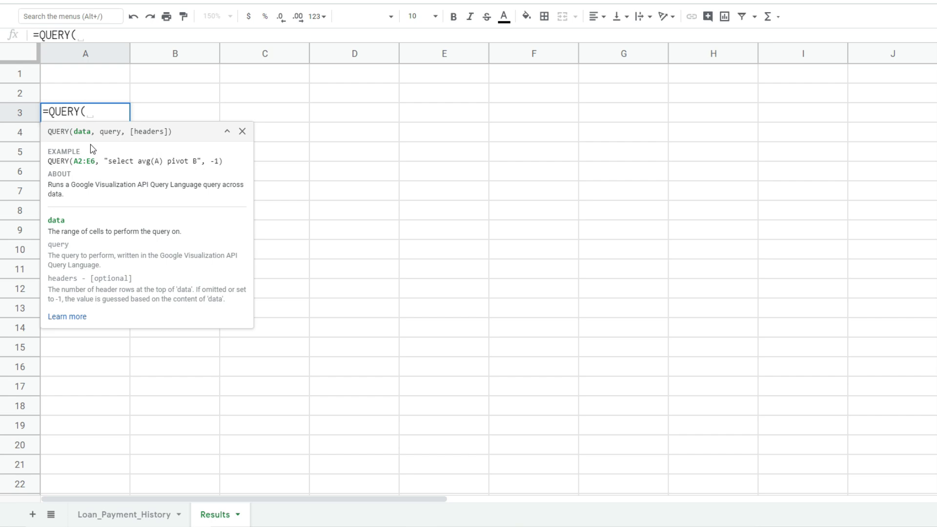
- Use Loan_Payment_History!$A$1:$I$37 as the QUERY's absolute data range
{"action": "left_click", "coordinate": [135, 518]}
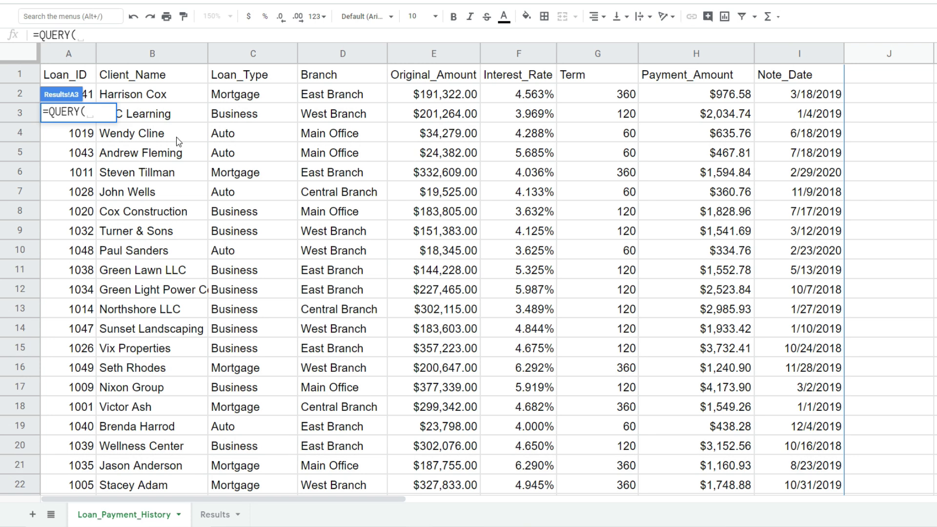
{"action": "left_click", "coordinate": [81, 78]}
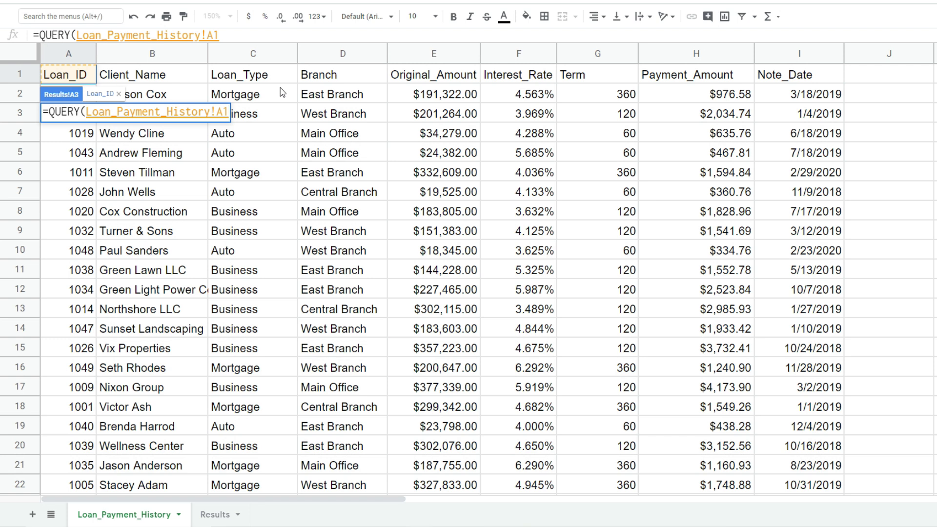
{"action": "key", "text": "ctrl+shift+Right"}
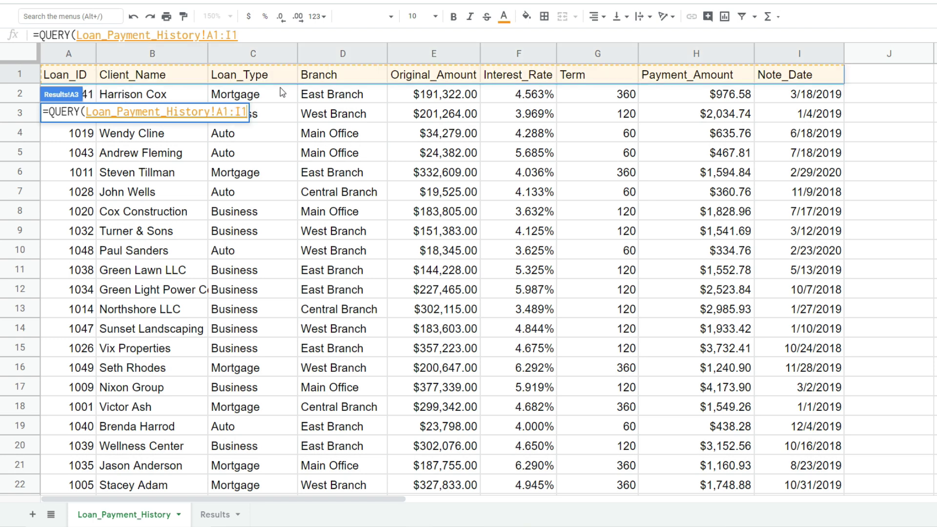
{"action": "key", "text": "ctrl+shift+Down"}
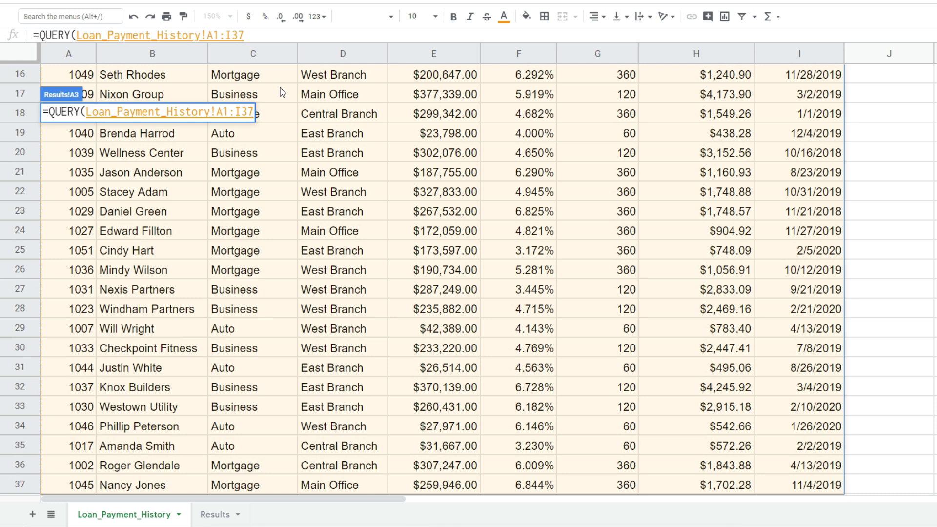
{"action": "key", "text": "F4"}
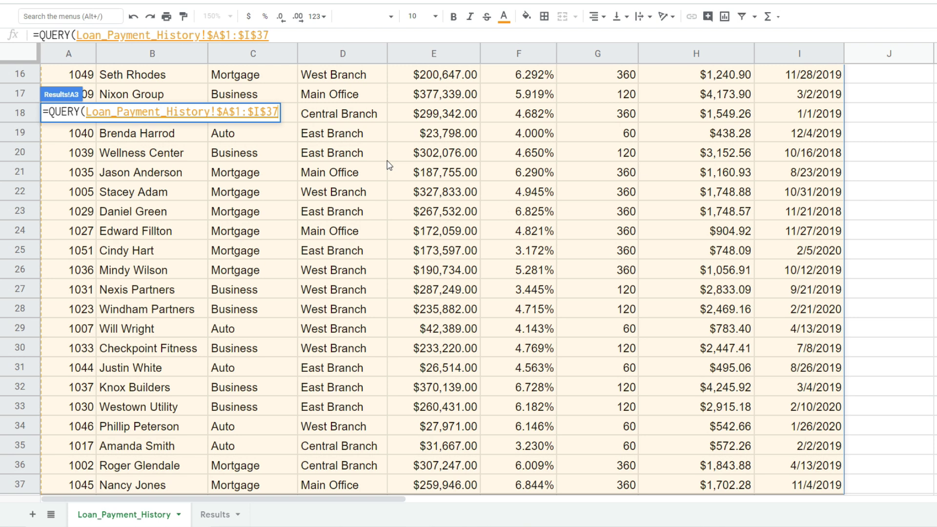
- Finish the QUERY with "Select *" and 1 header row to return the full loan table
{"action": "type", "text": ","}
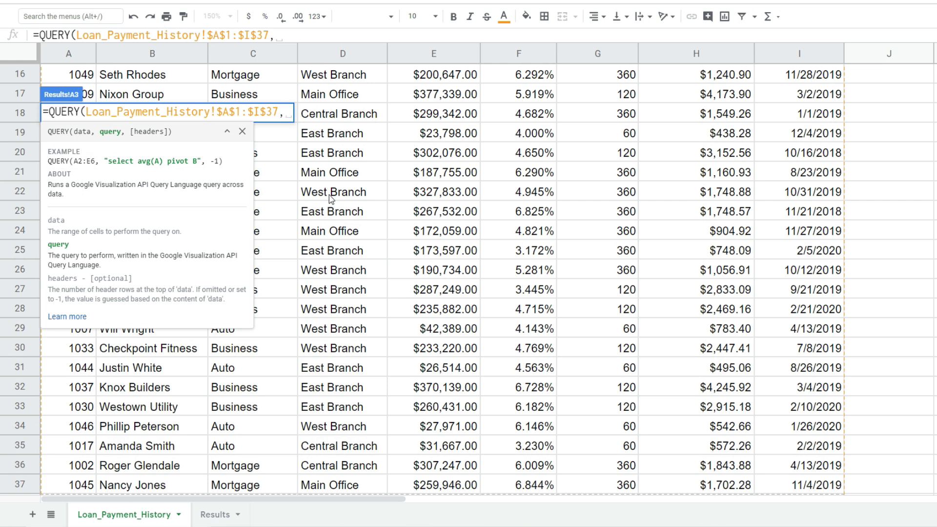
{"action": "type", "text": "\"Select"}
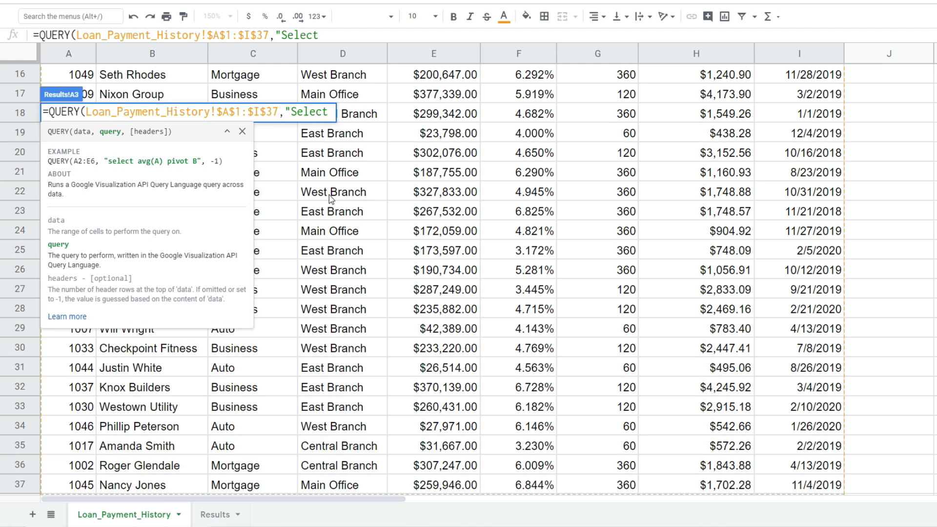
{"action": "type", "text": " *\""}
{"action": "type", "text": ","}
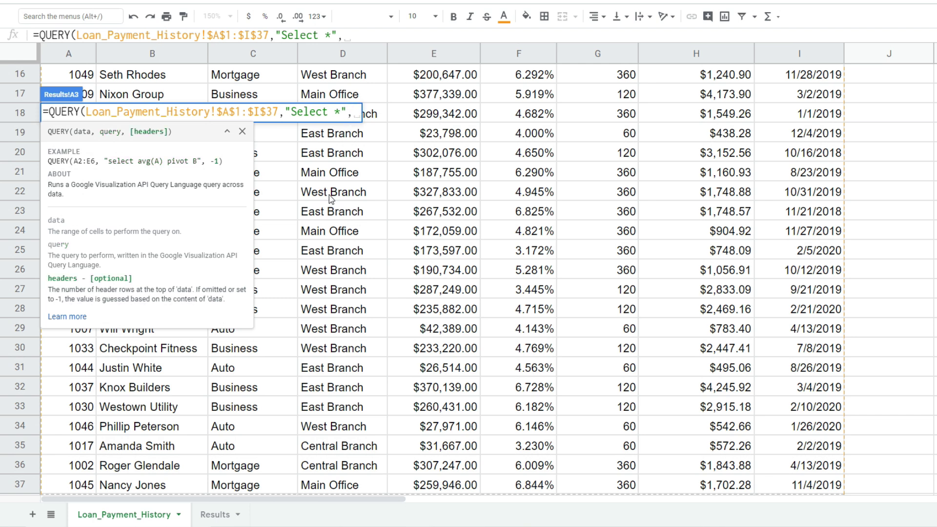
{"action": "scroll", "coordinate": [352, 276], "scroll_direction": "up", "scroll_amount": 5}
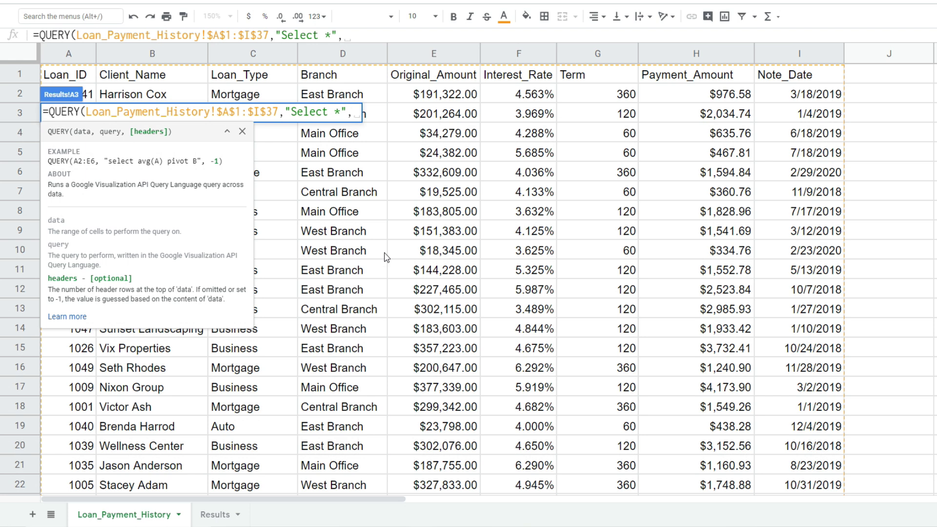
{"action": "type", "text": "1)"}
{"action": "key", "text": "Return"}
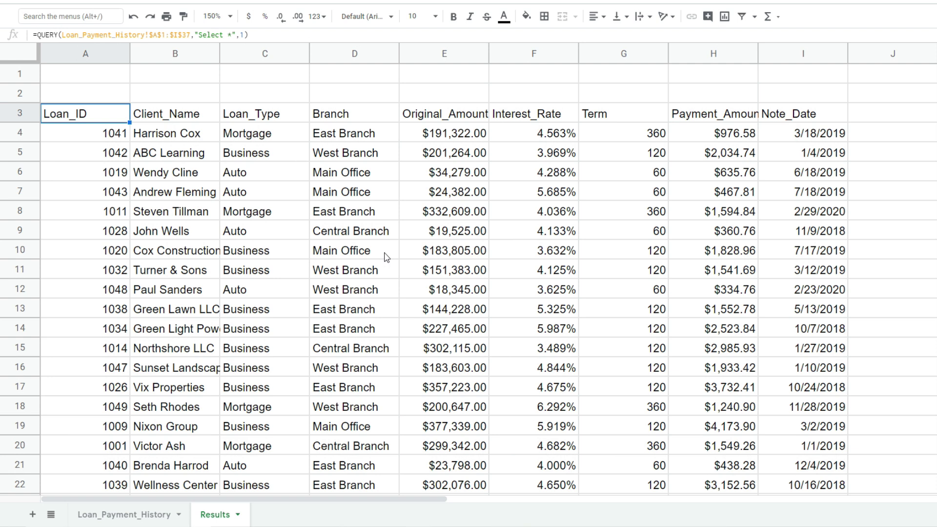
- Inspect the A3 QUERY formula, then reopen it for editing
{"action": "key", "text": "F2"}
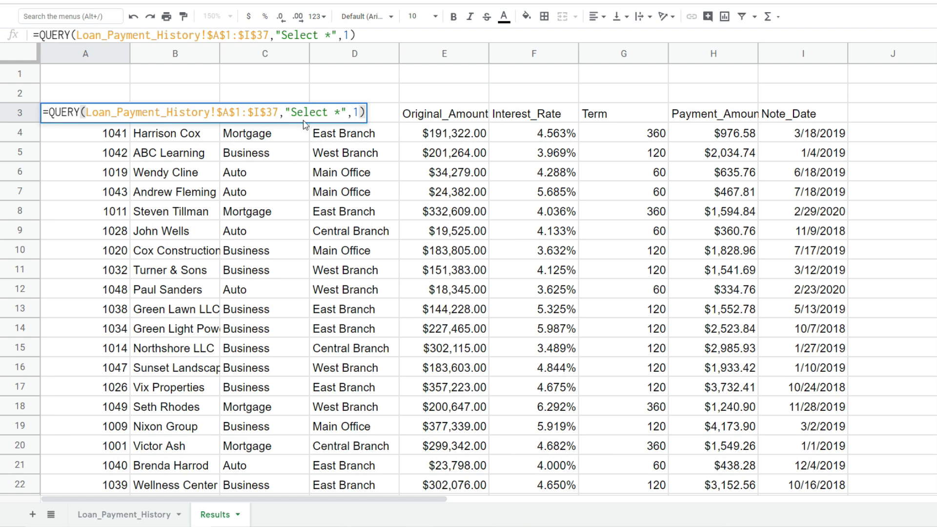
{"action": "key", "text": "Escape"}
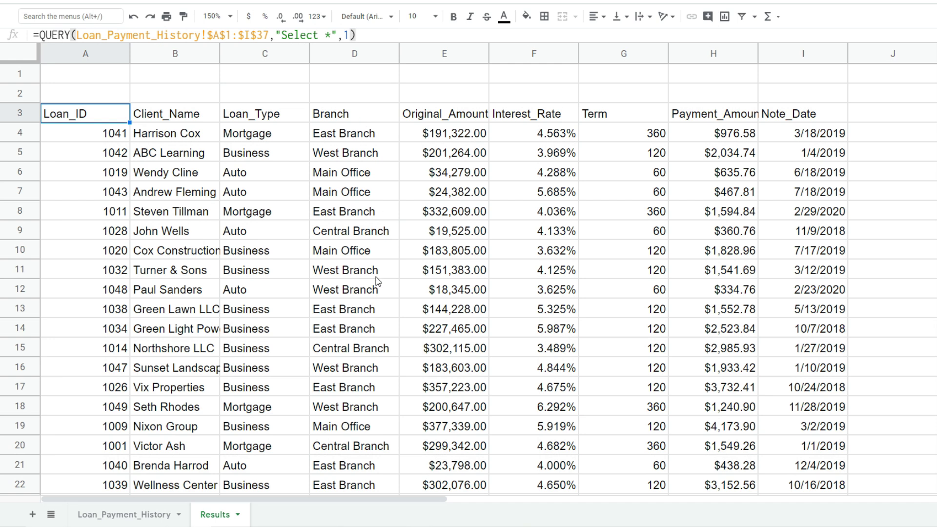
{"action": "key", "text": "Return"}
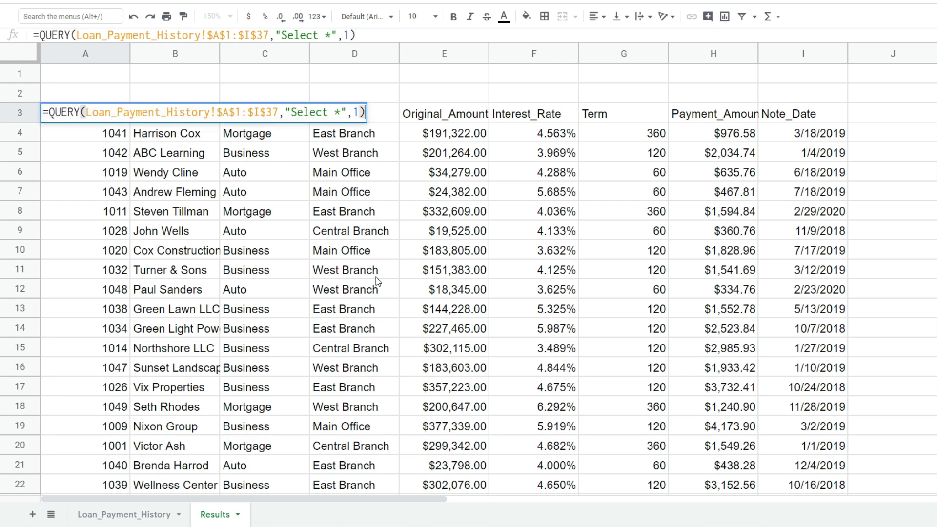
- Add the condition where D = 'West Branch' after Select * in the query string
{"action": "key", "text": "Left"}
{"action": "key", "text": "Left"}
{"action": "key", "text": "Left"}
{"action": "key", "text": "Left"}
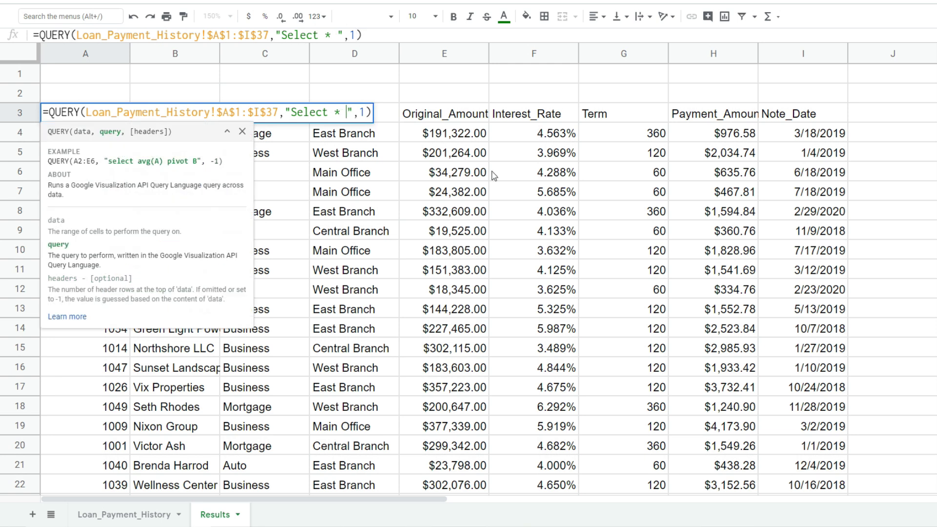
{"action": "type", "text": "where"}
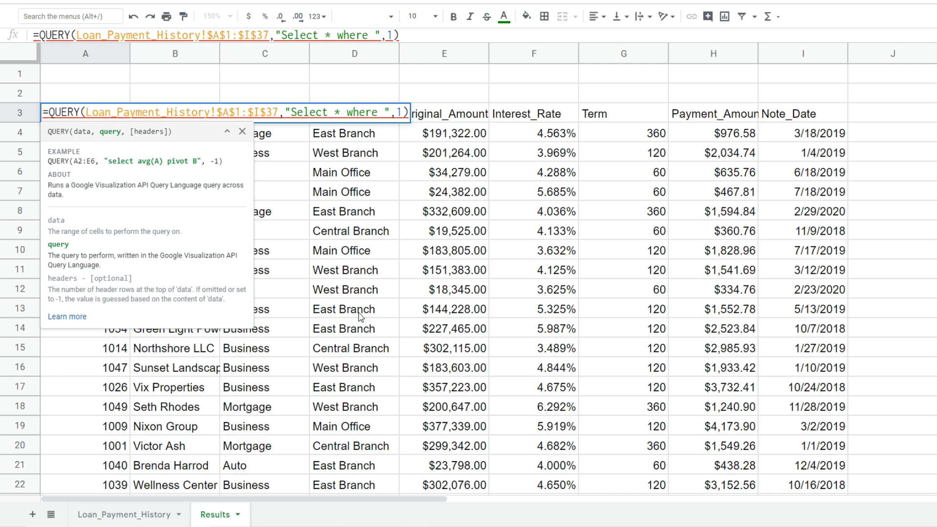
{"action": "type", "text": "D "}
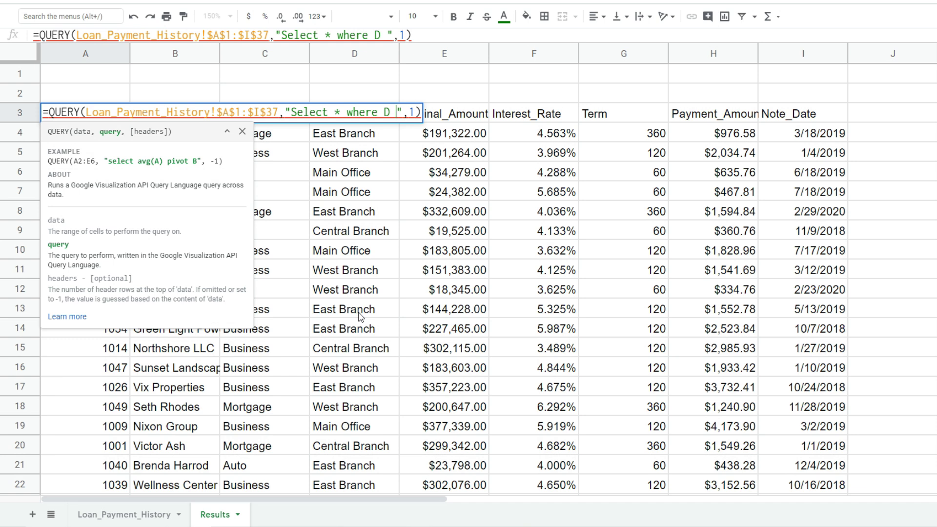
{"action": "type", "text": "= '"}
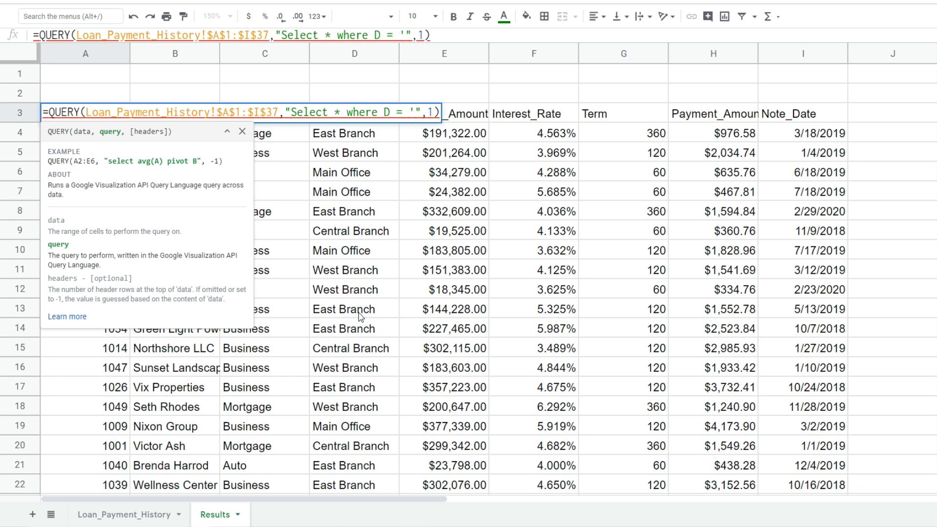
{"action": "type", "text": "West Branch"}
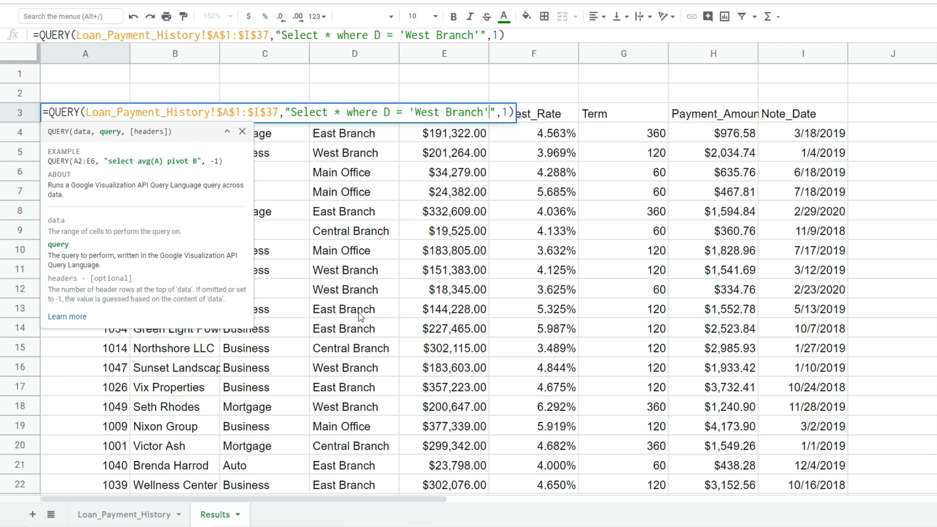
{"action": "key", "text": "Return"}
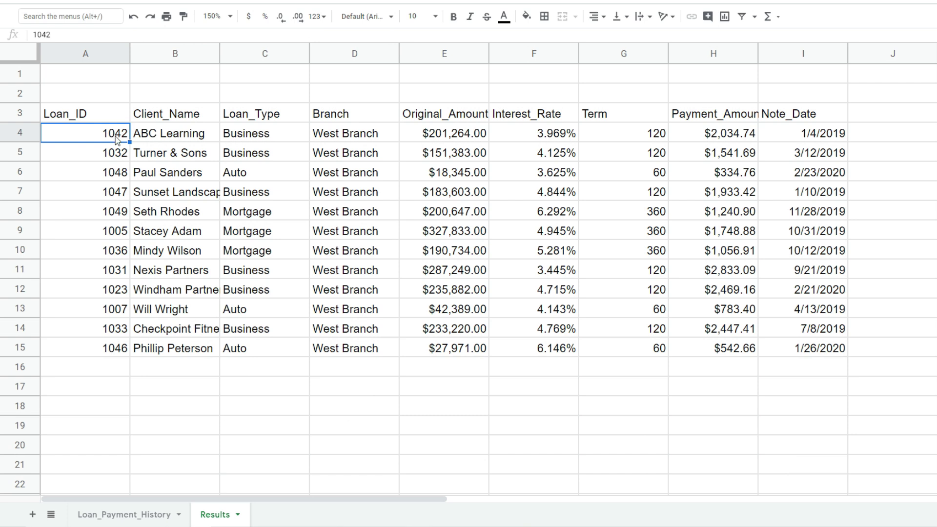
- Append and C = 'Business' to the West Branch condition in the A3 query
{"action": "left_click", "coordinate": [105, 117]}
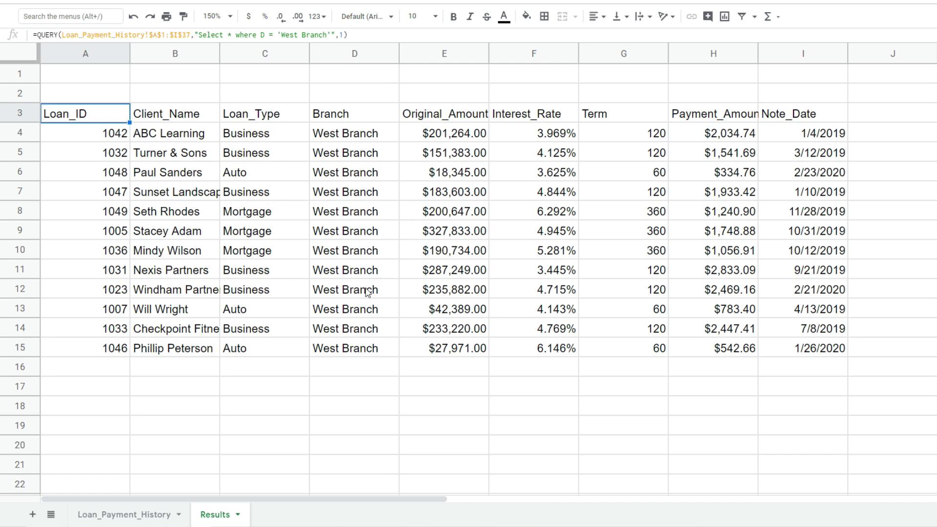
{"action": "key", "text": "F2"}
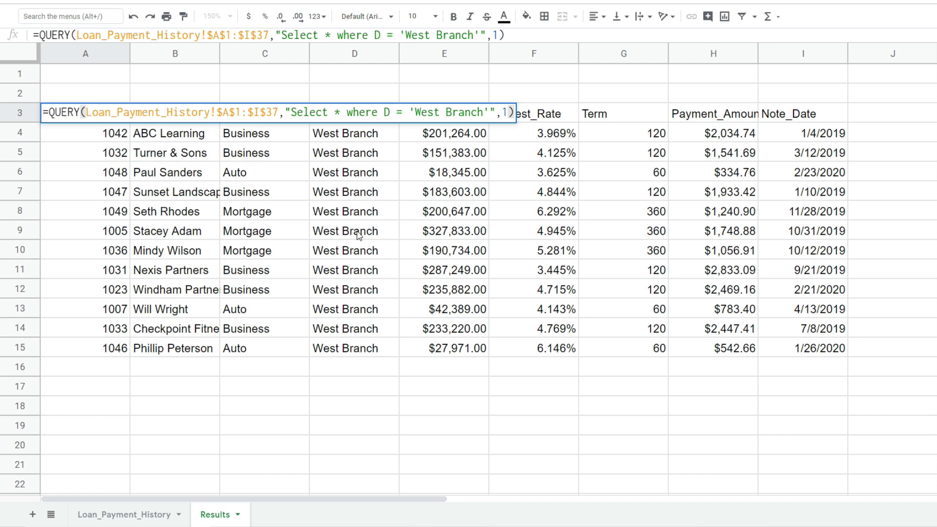
{"action": "left_click", "coordinate": [490, 114]}
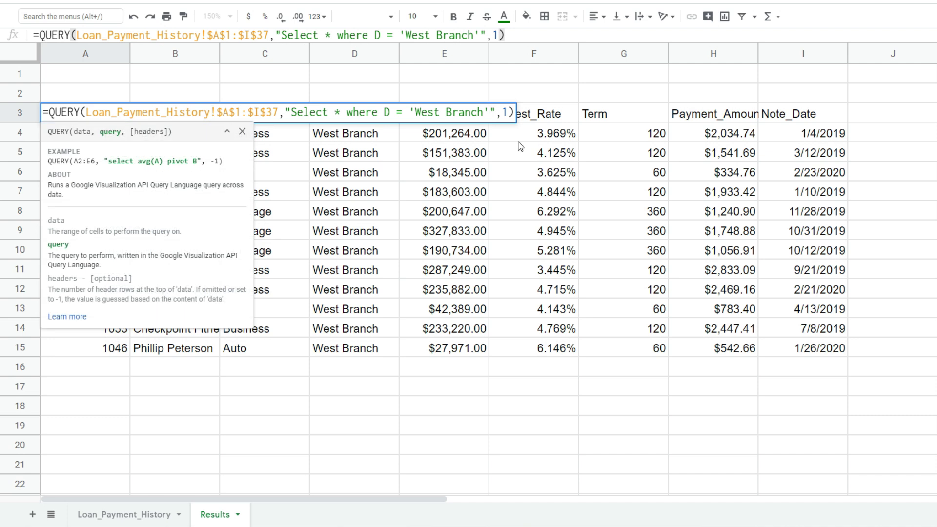
{"action": "type", "text": "and"}
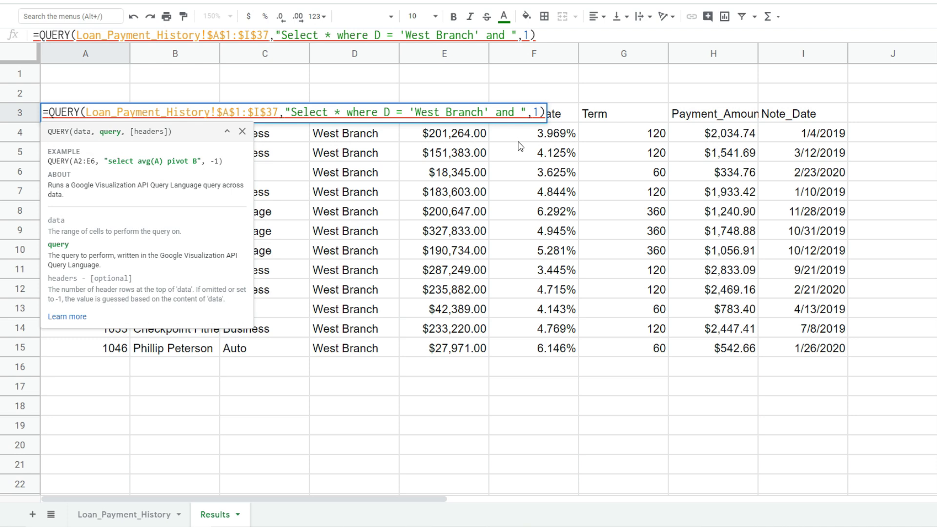
{"action": "type", "text": "C"}
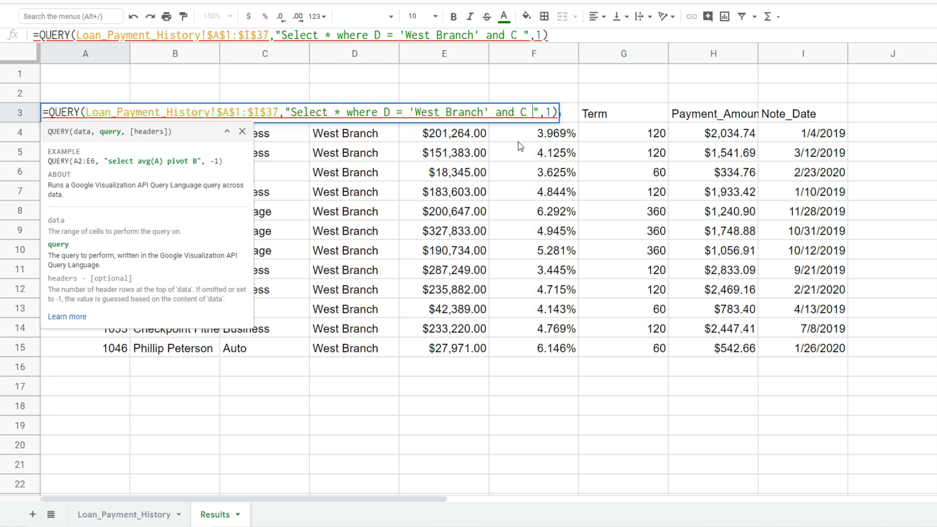
{"action": "type", "text": " = "}
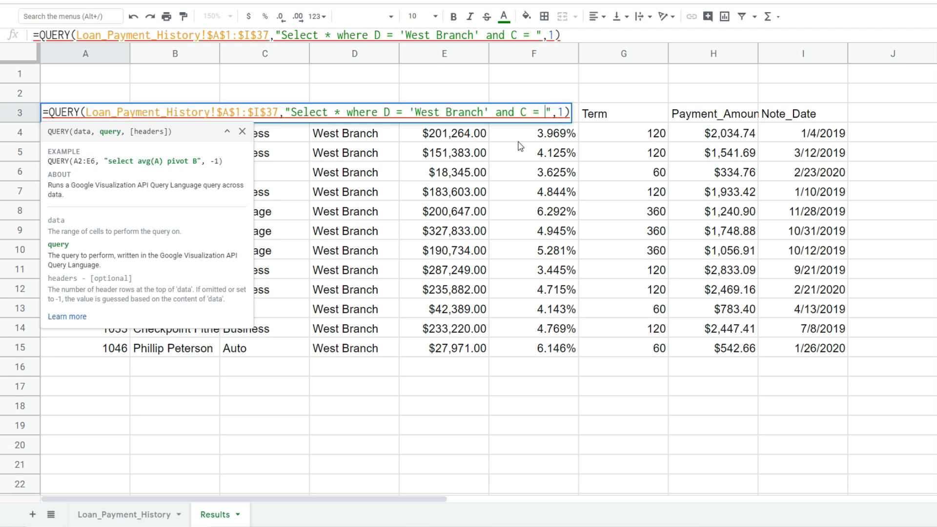
{"action": "type", "text": "/"}
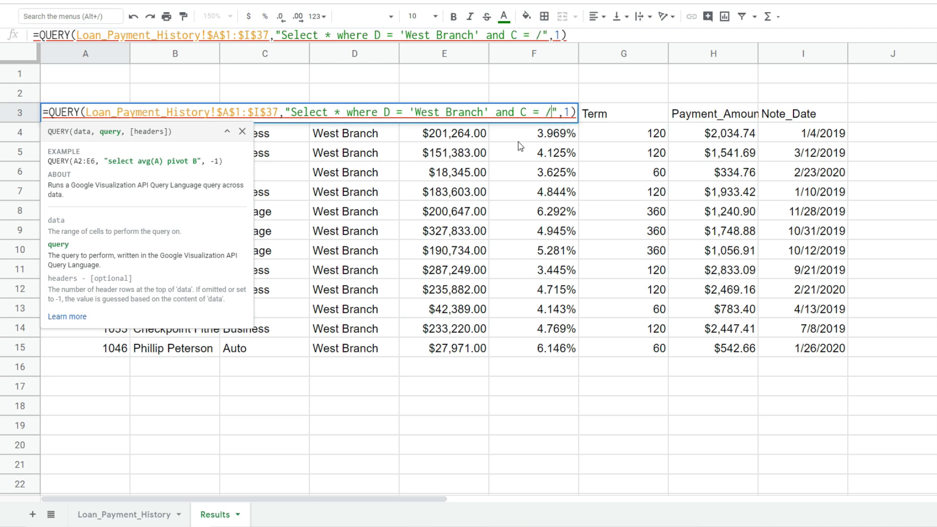
{"action": "key", "text": "BackSpace"}
{"action": "type", "text": "'Business'"}
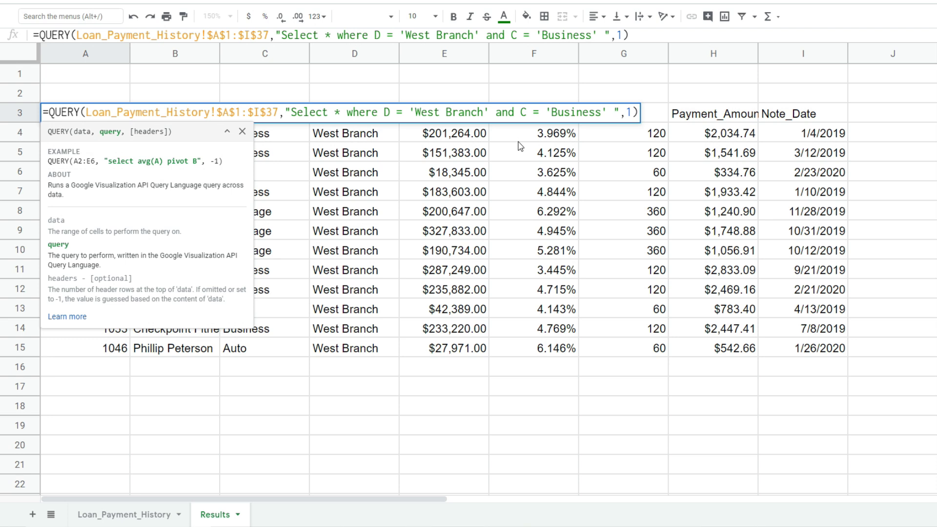
{"action": "key", "text": "Return"}
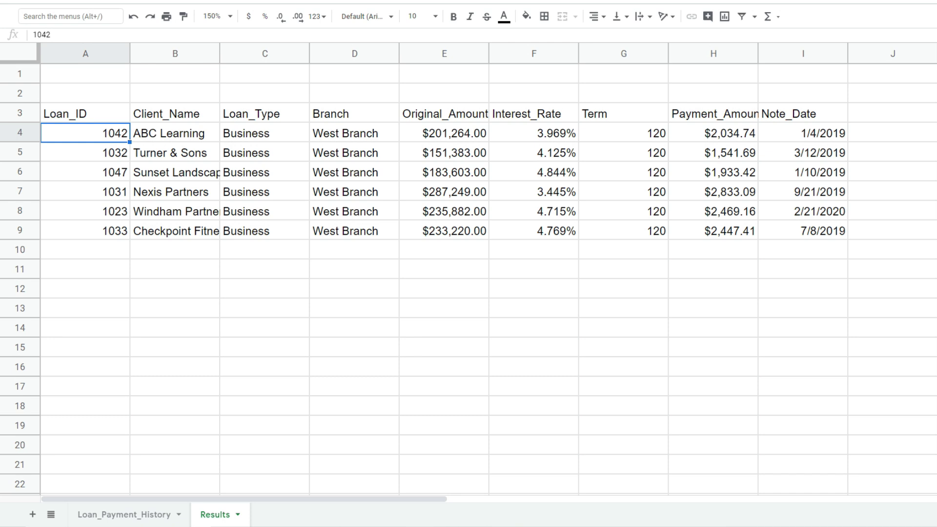
{"action": "key", "text": "Up"}
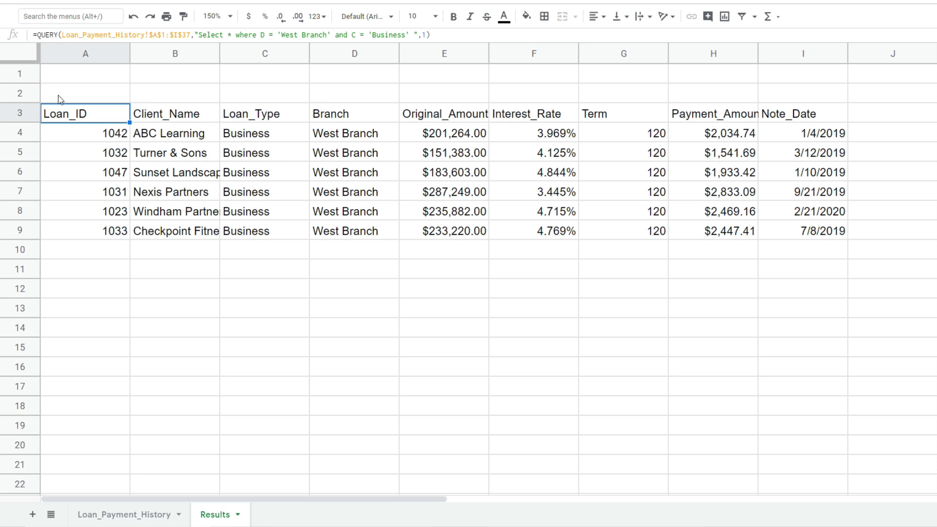
- Change 'and' to 'or' in the query's West Branch / Business condition
{"action": "double_click", "coordinate": [75, 113]}
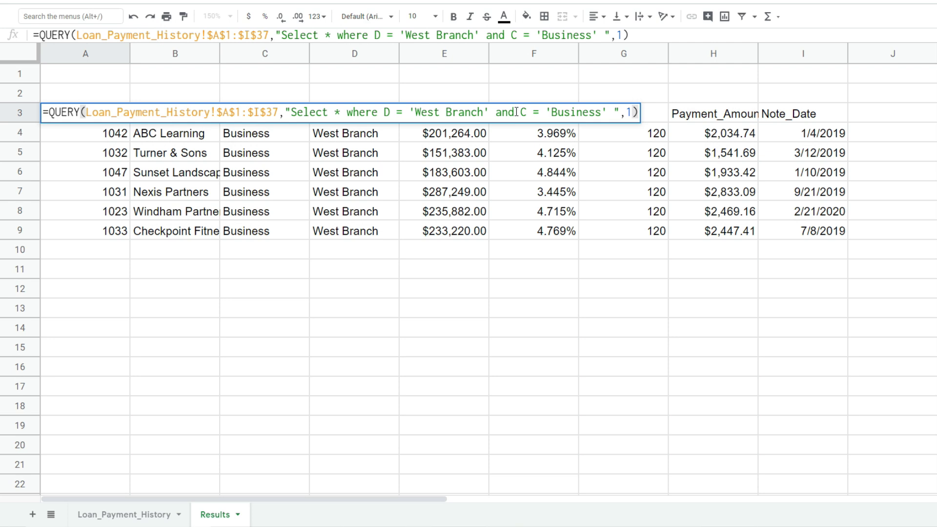
{"action": "left_click_drag", "start_coordinate": [515, 111], "coordinate": [496, 112]}
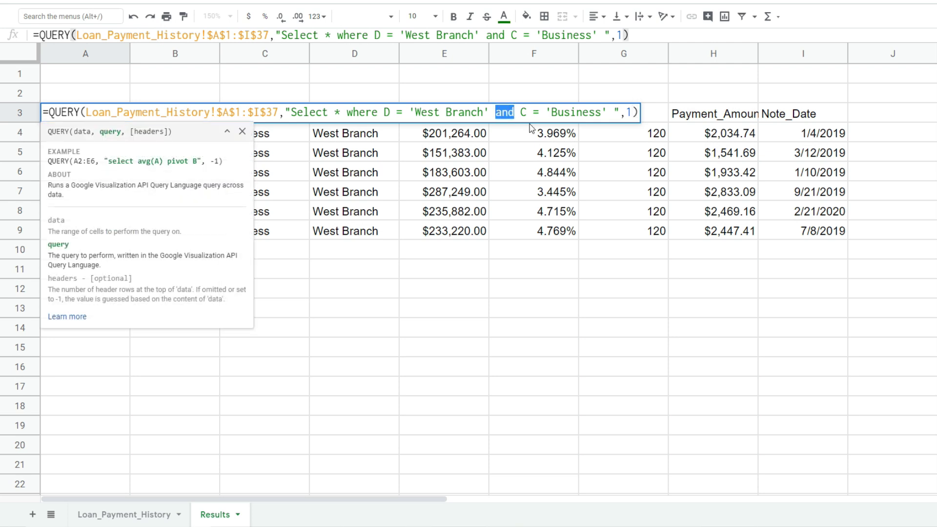
{"action": "type", "text": "or"}
{"action": "key", "text": "Return"}
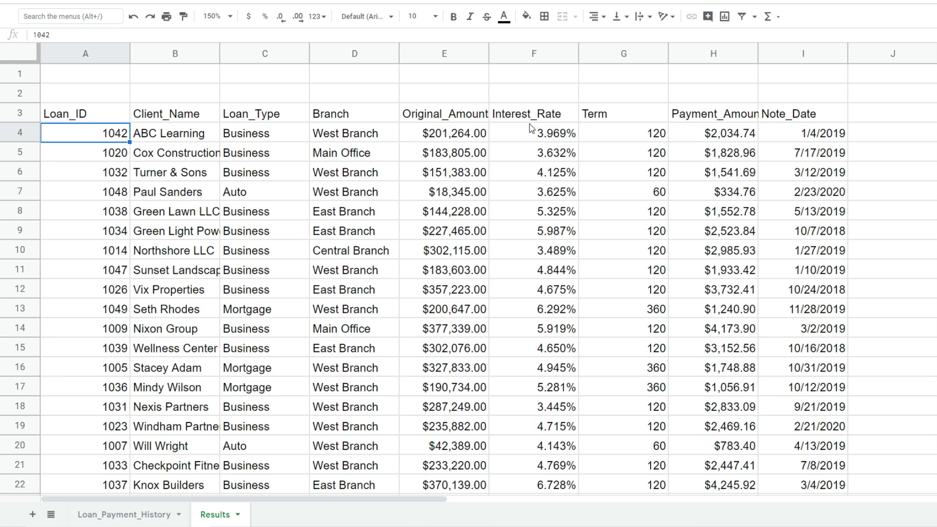
- Replace Select * with Select A,B,C,D,E in the A3 query
{"action": "left_click", "coordinate": [73, 113]}
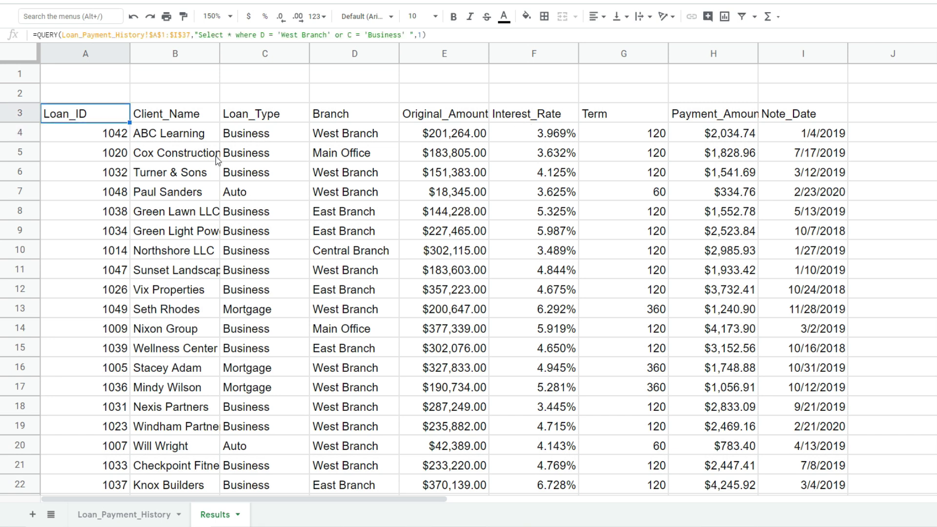
{"action": "key", "text": "F2"}
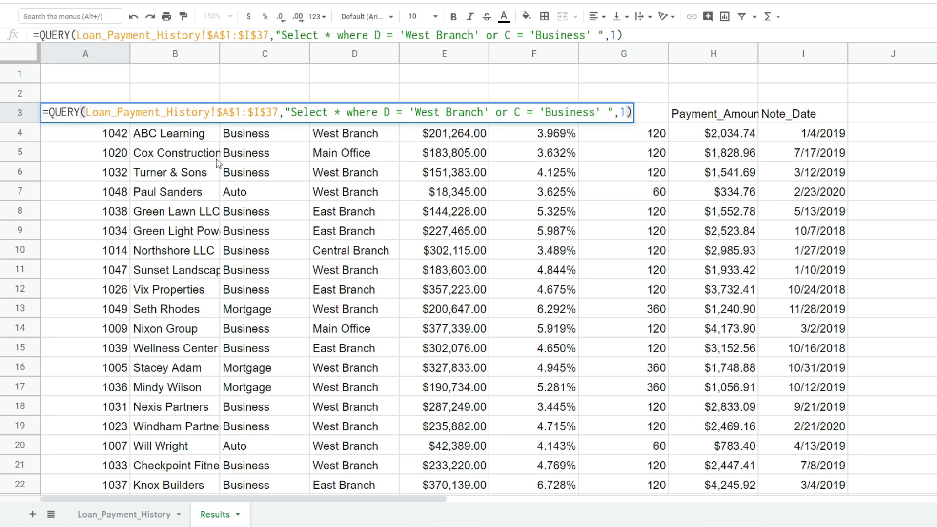
{"action": "left_click", "coordinate": [341, 111]}
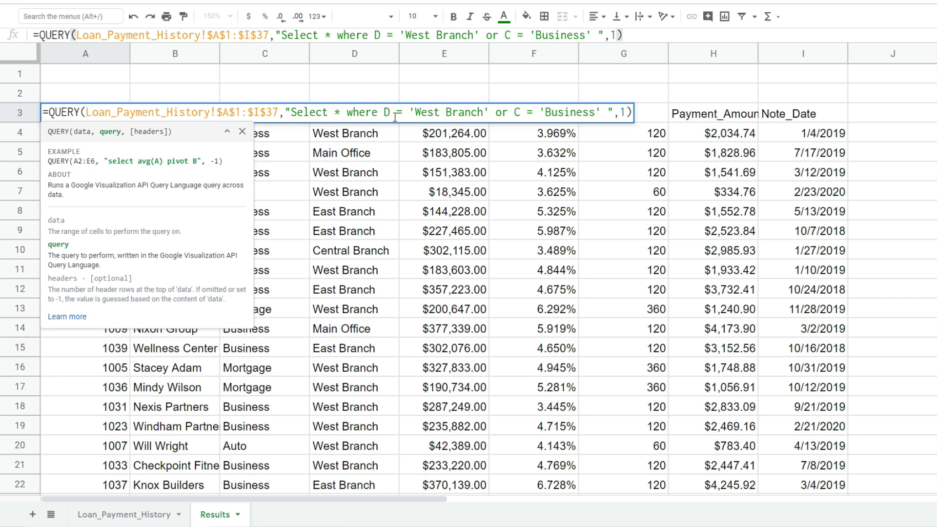
{"action": "key", "text": "BackSpace"}
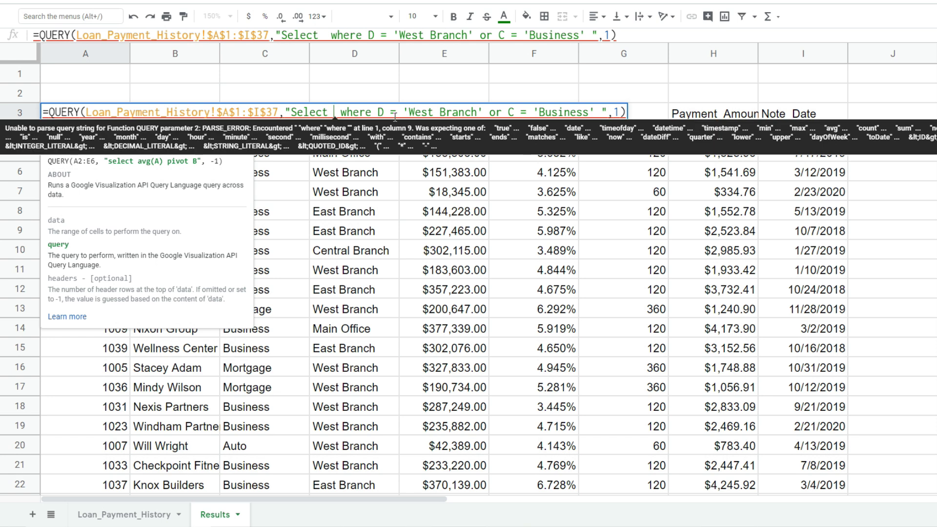
{"action": "type", "text": "A,B,C,D,E"}
{"action": "key", "text": "Return"}
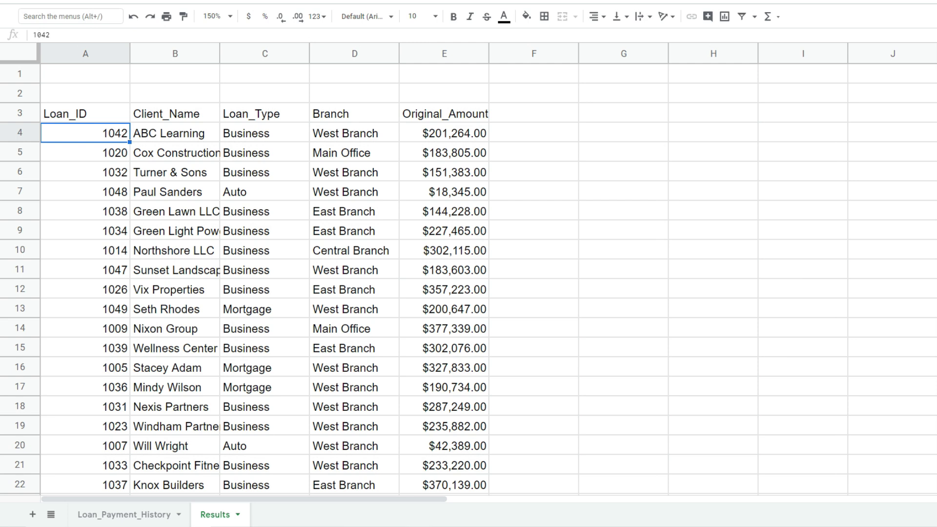
- Change the selected columns in the A3 query to C,D,Sum(E)
{"action": "key", "text": "Up"}
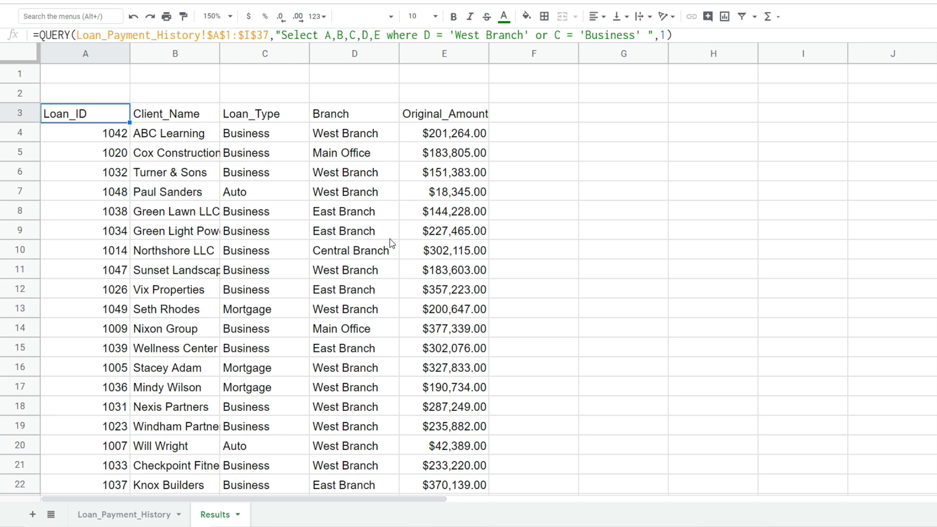
{"action": "double_click", "coordinate": [125, 119]}
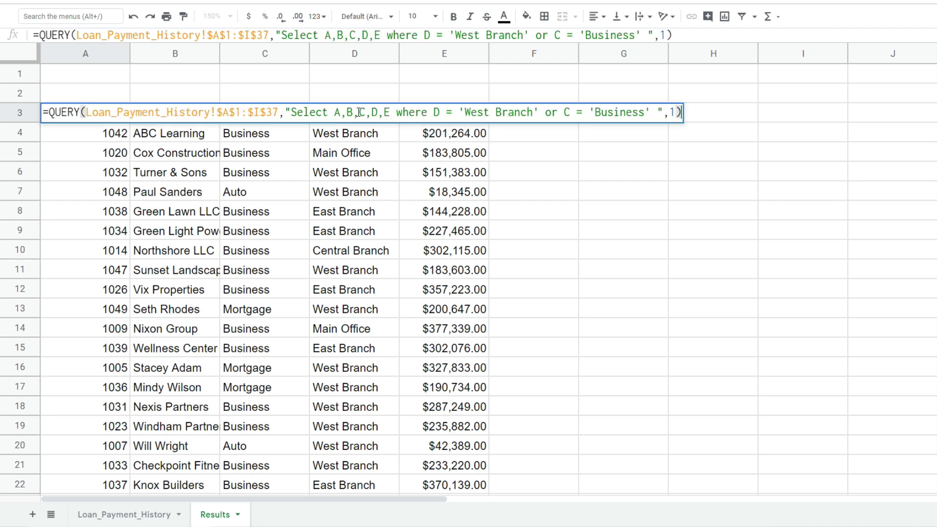
{"action": "left_click_drag", "start_coordinate": [359, 112], "coordinate": [334, 112]}
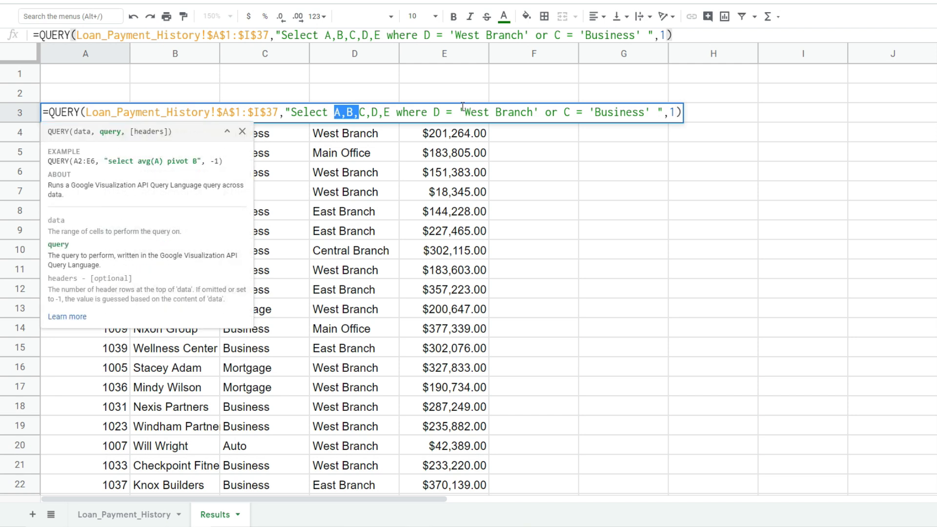
{"action": "key", "text": "BackSpace"}
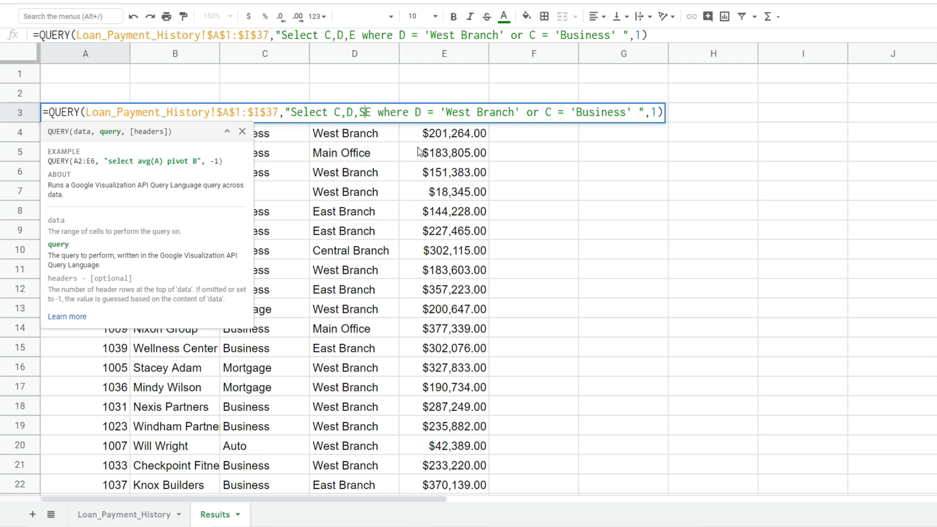
{"action": "type", "text": "Sum(E"}
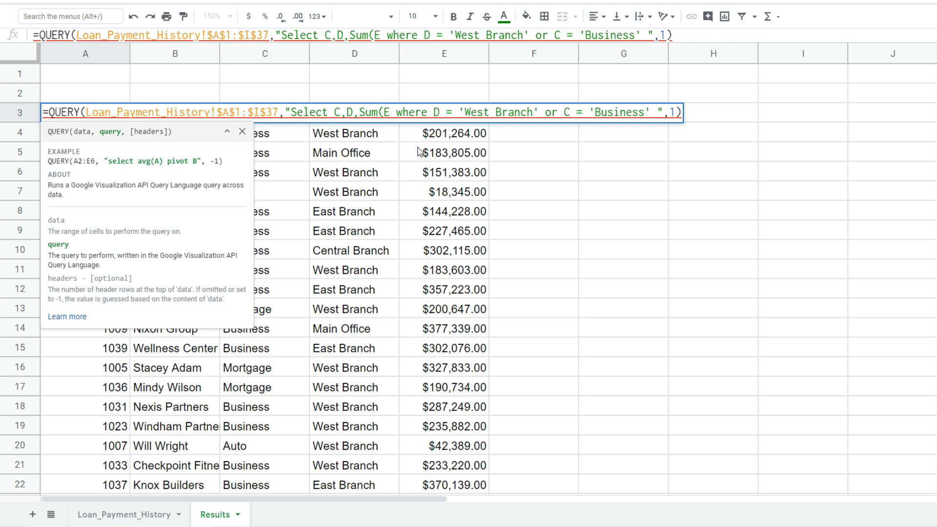
{"action": "type", "text": ")"}
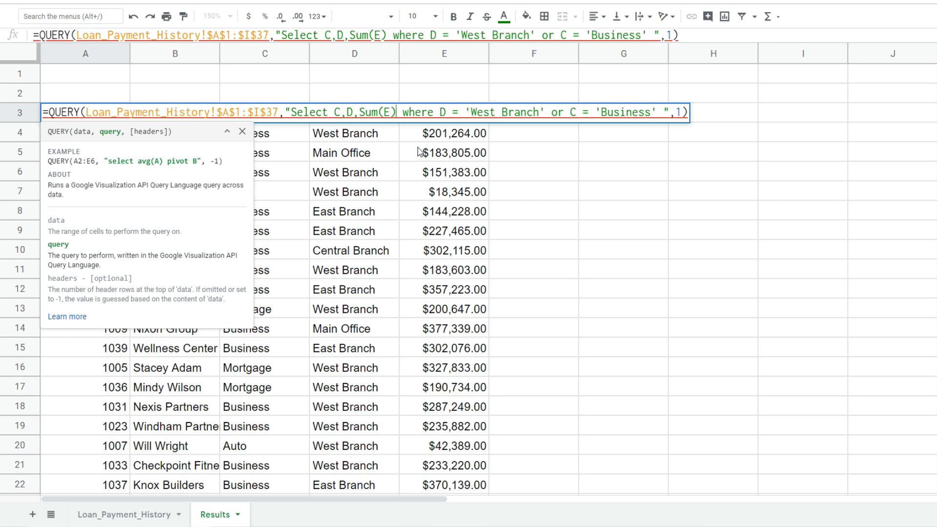
- Replace the where filter with group by C,D and commit the formula
{"action": "mouse_move", "coordinate": [370, 111]}
{"action": "left_click_drag", "start_coordinate": [663, 112], "coordinate": [405, 104]}
{"action": "key", "text": "BackSpace"}
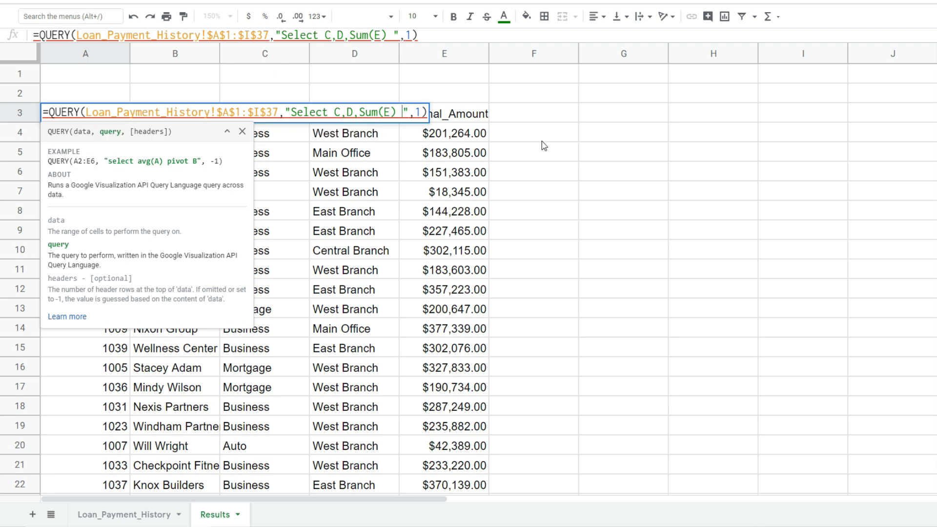
{"action": "type", "text": "group"}
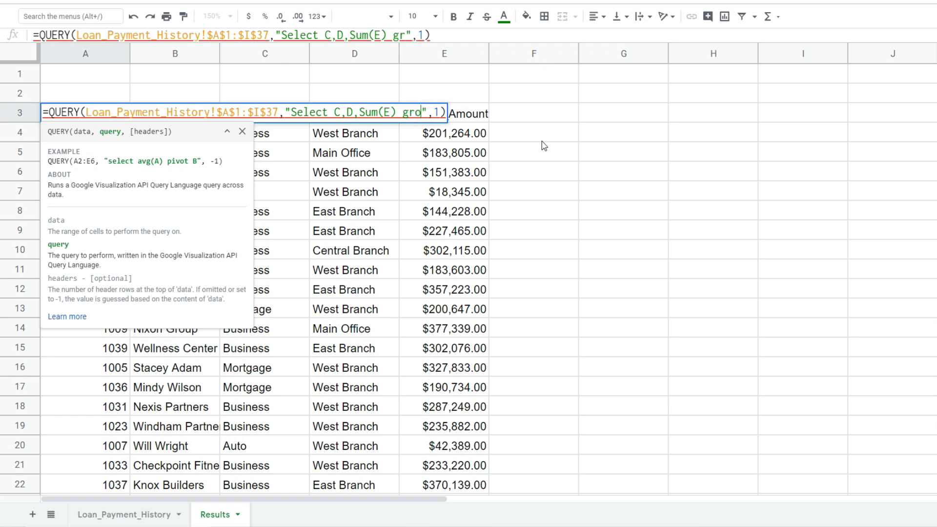
{"action": "type", "text": " by "}
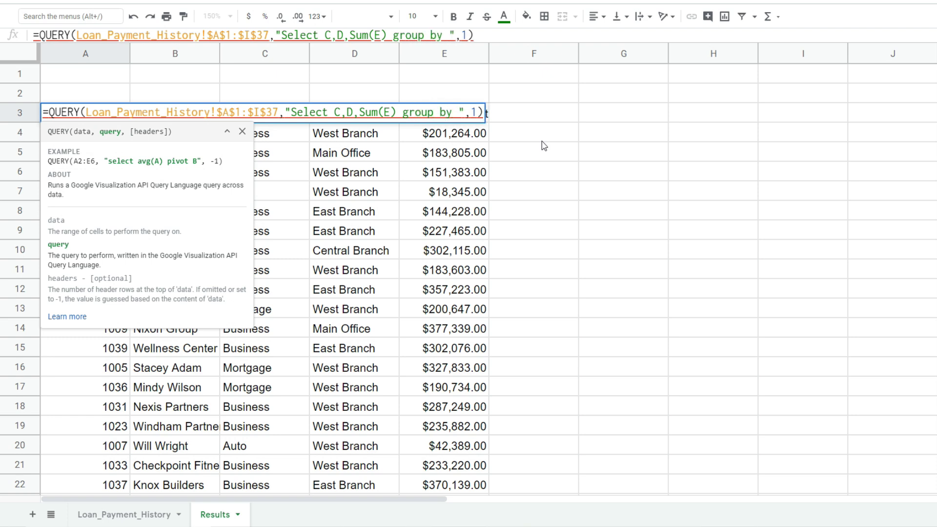
{"action": "type", "text": "C,D"}
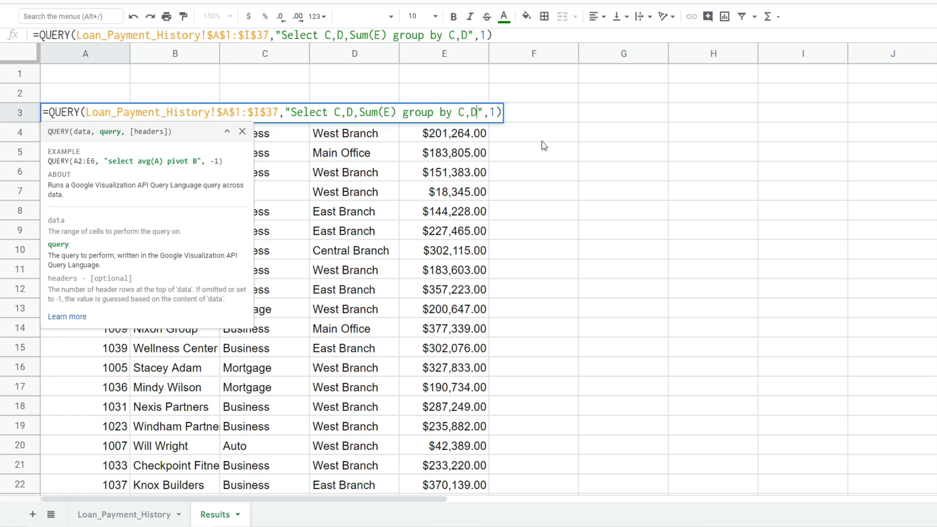
{"action": "type", "text": "\",1"}
{"action": "key", "text": "Return"}
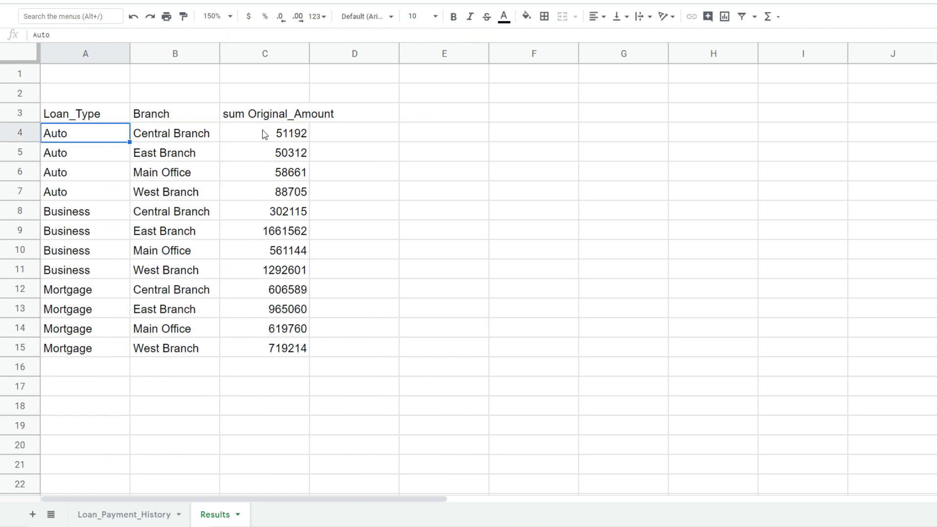
- Apply dollar currency format to the summed original amounts in C4:C15, then open A3's formula
{"action": "left_click_drag", "start_coordinate": [262, 132], "coordinate": [272, 350]}
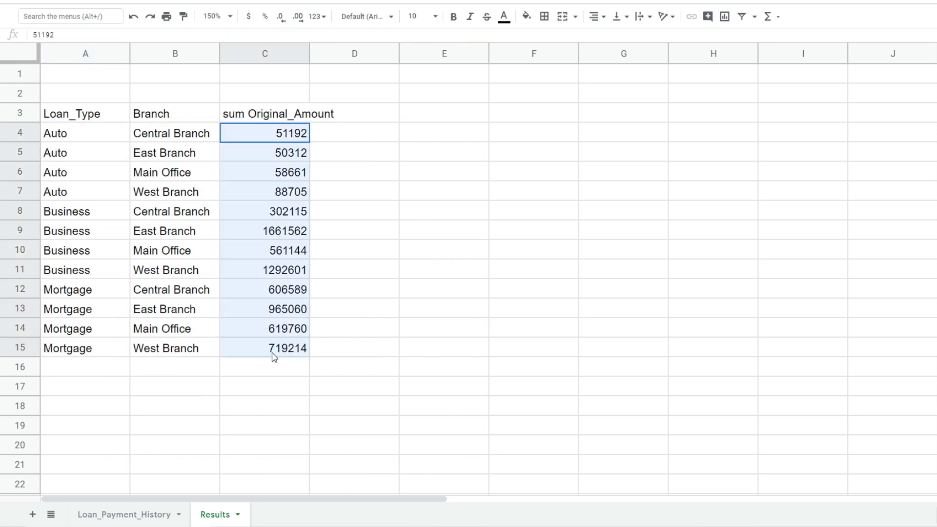
{"action": "left_click", "coordinate": [248, 16]}
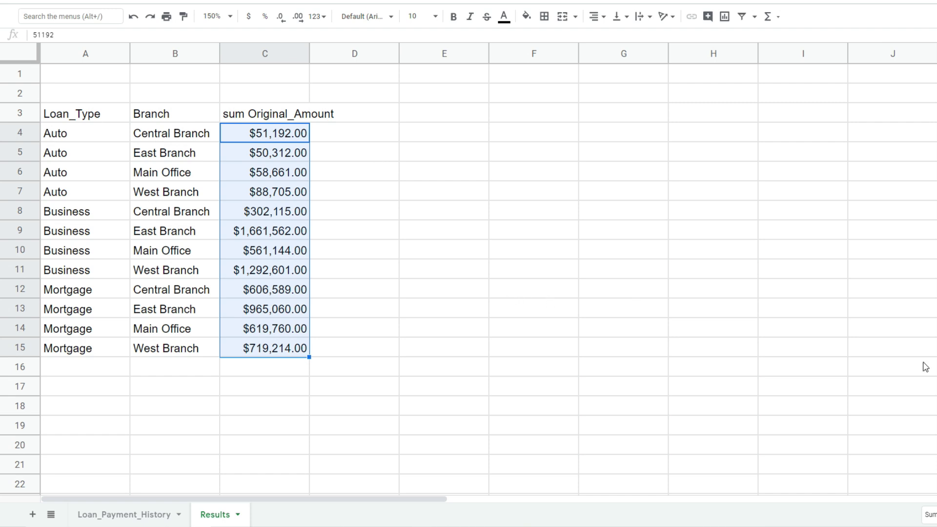
{"action": "left_click", "coordinate": [85, 114]}
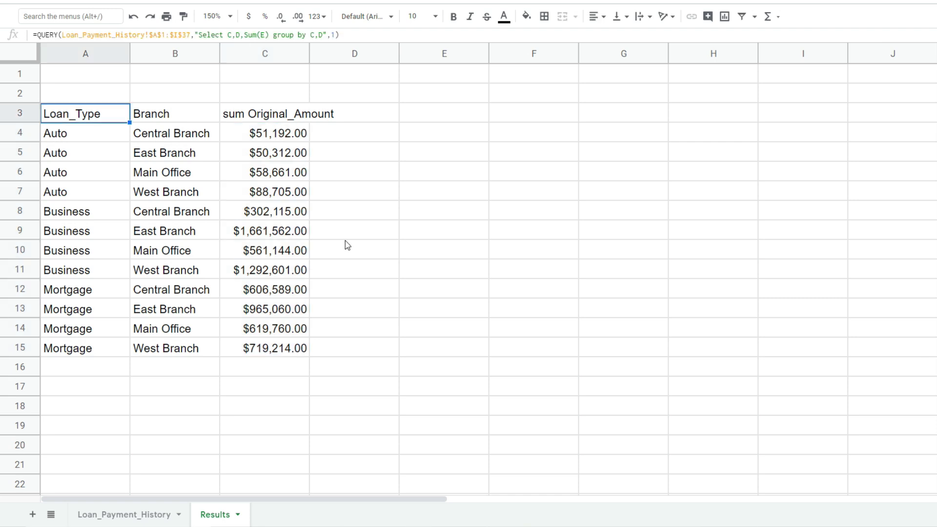
{"action": "key", "text": "F2"}
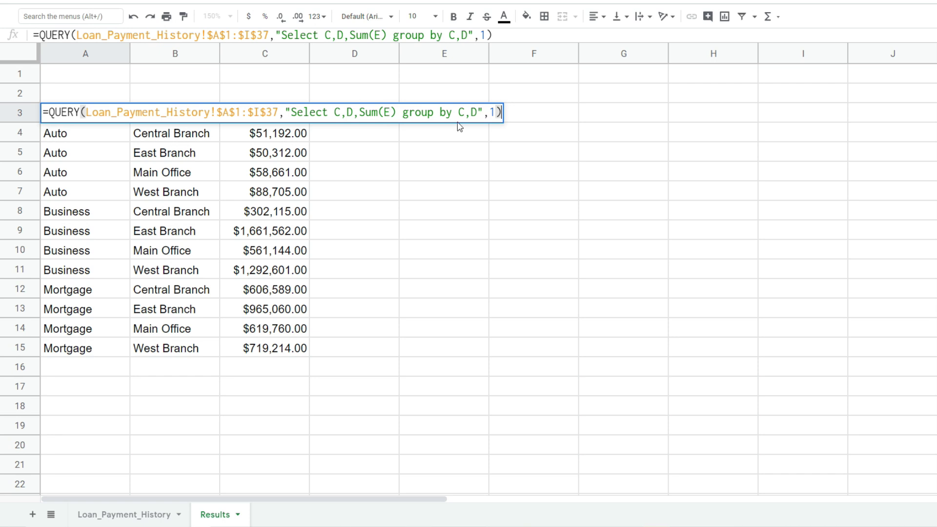
- Copy the query string from A3's formula into cell A1
{"action": "left_click_drag", "start_coordinate": [478, 112], "coordinate": [292, 112]}
{"action": "right_click", "coordinate": [307, 112]}
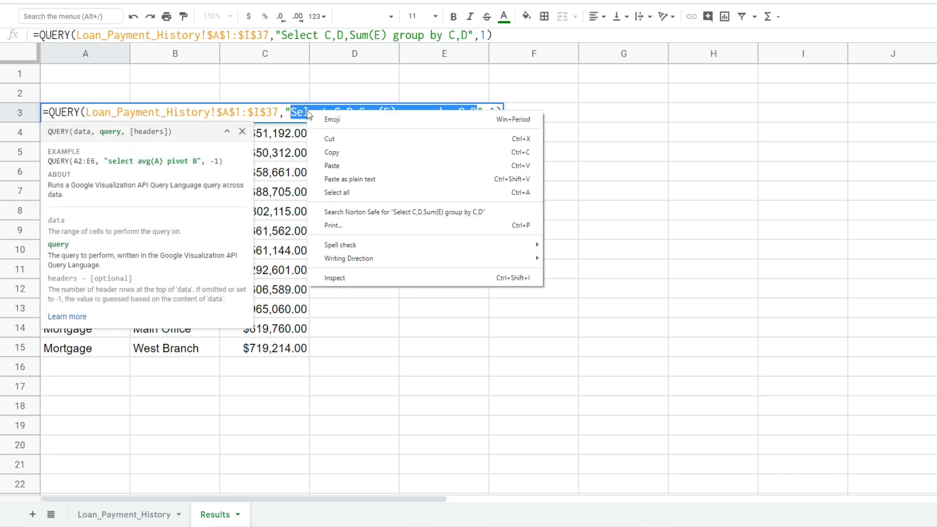
{"action": "left_click", "coordinate": [340, 152]}
{"action": "left_click", "coordinate": [86, 75]}
{"action": "right_click", "coordinate": [88, 74]}
{"action": "left_click", "coordinate": [136, 128]}
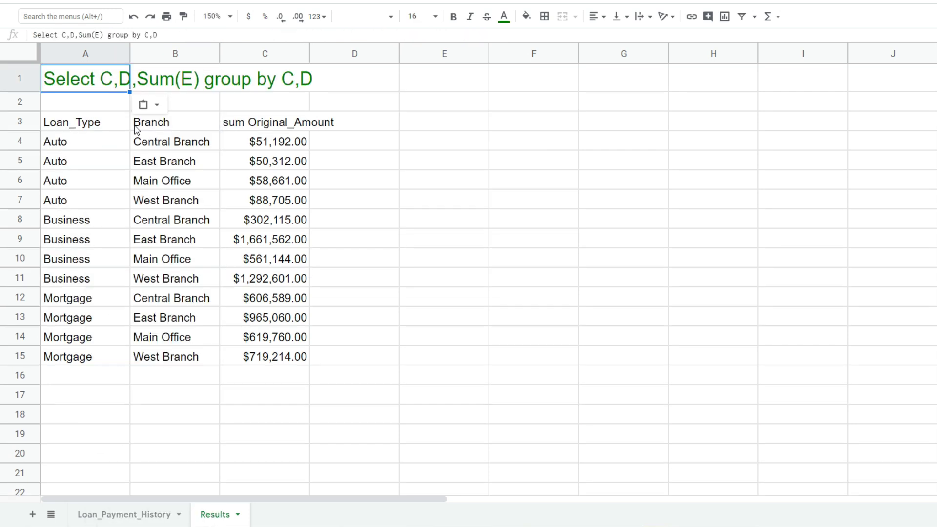
- Replace the quoted query string in the A3 QUERY formula with a reference to A1
{"action": "left_click", "coordinate": [111, 121]}
{"action": "double_click", "coordinate": [110, 121]}
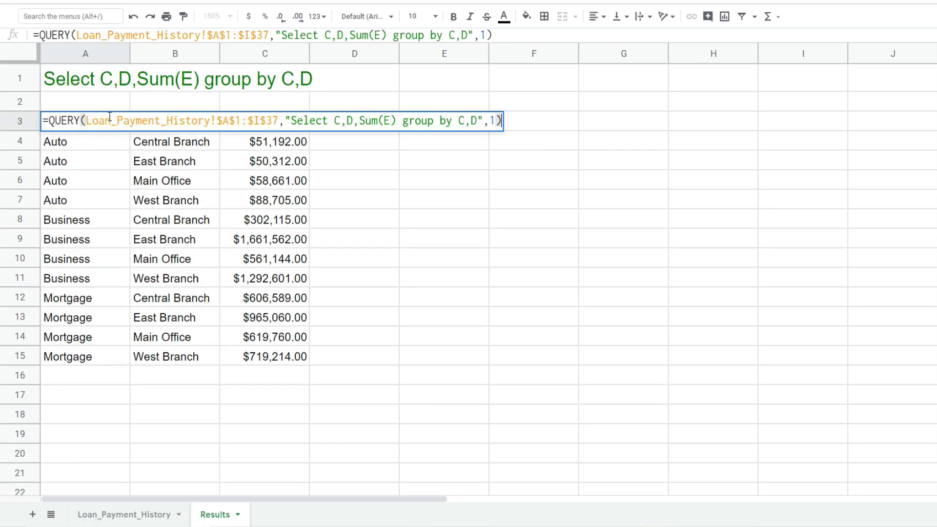
{"action": "left_click_drag", "start_coordinate": [481, 120], "coordinate": [287, 115]}
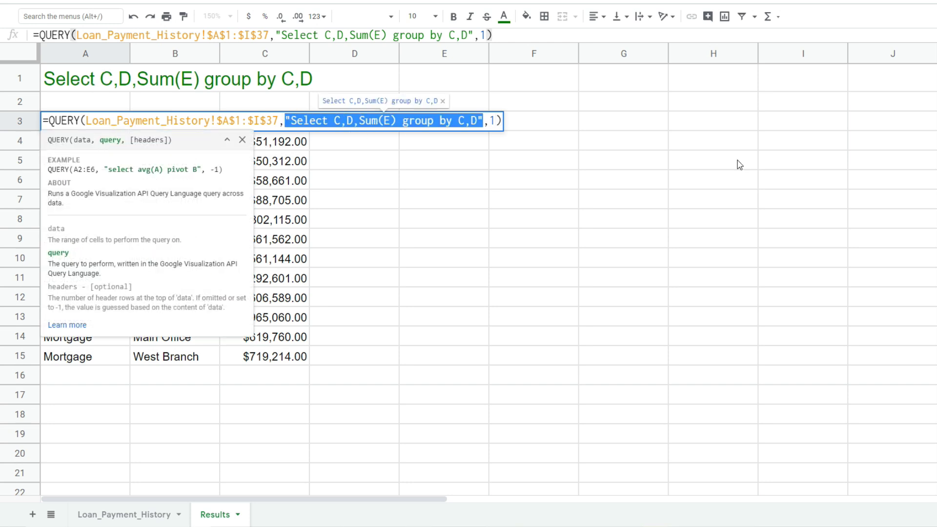
{"action": "type", "text": "A1"}
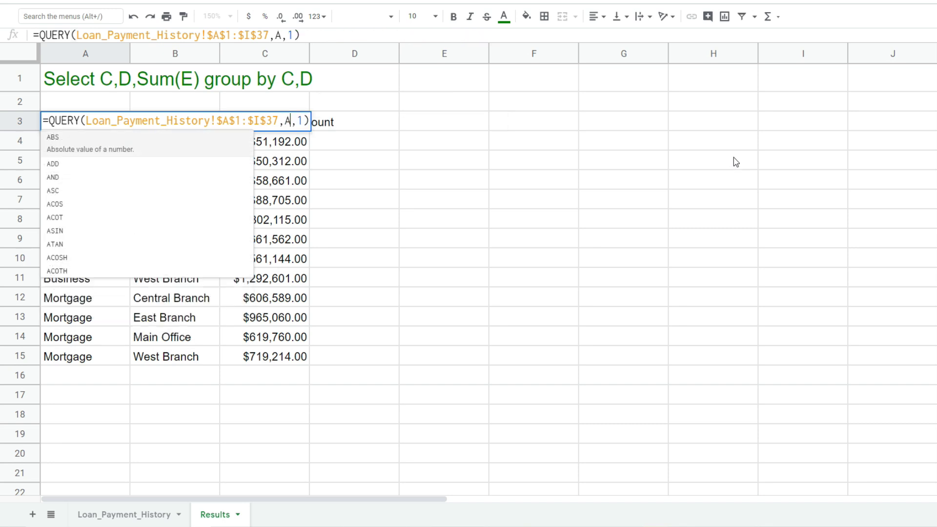
{"action": "key", "text": "Return"}
{"action": "key", "text": "Up"}
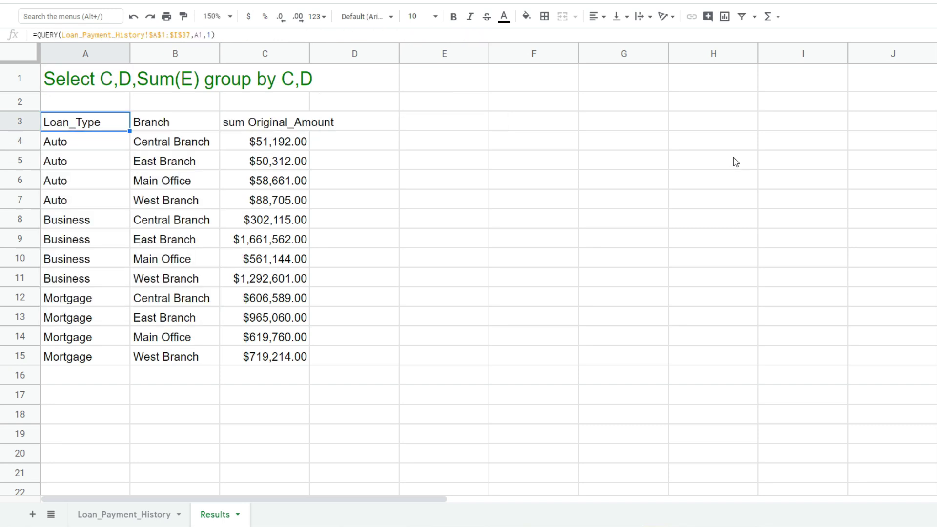
- Change the query in A1 to 'Select *' so all loan columns appear
{"action": "left_click", "coordinate": [97, 71]}
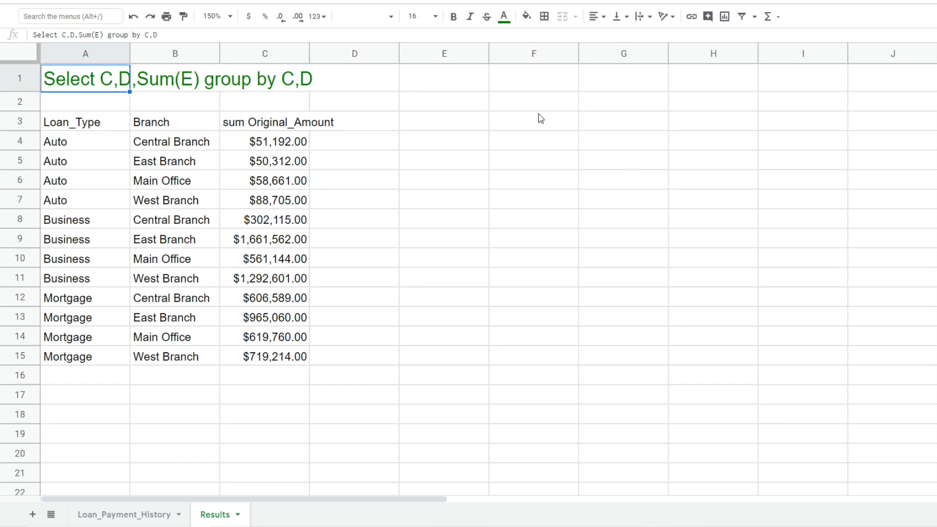
{"action": "type", "text": "Select"}
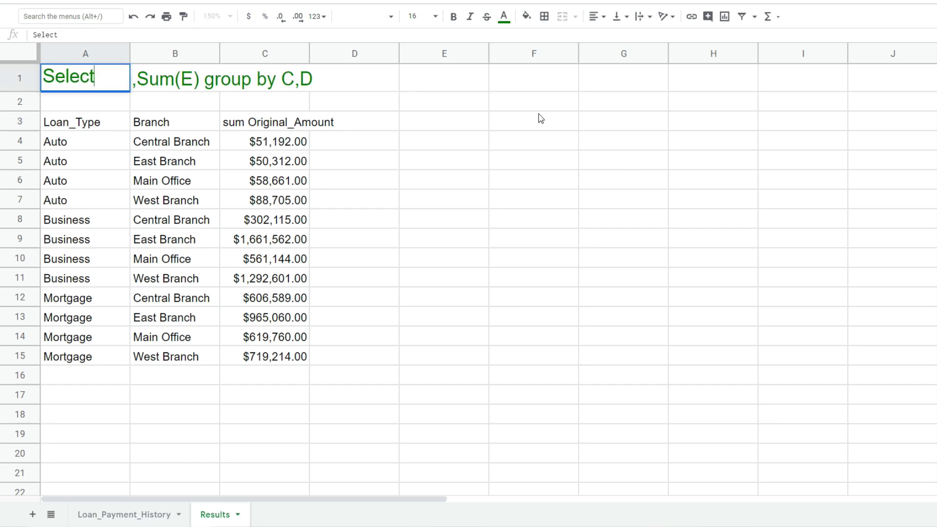
{"action": "type", "text": " *"}
{"action": "key", "text": "Return"}
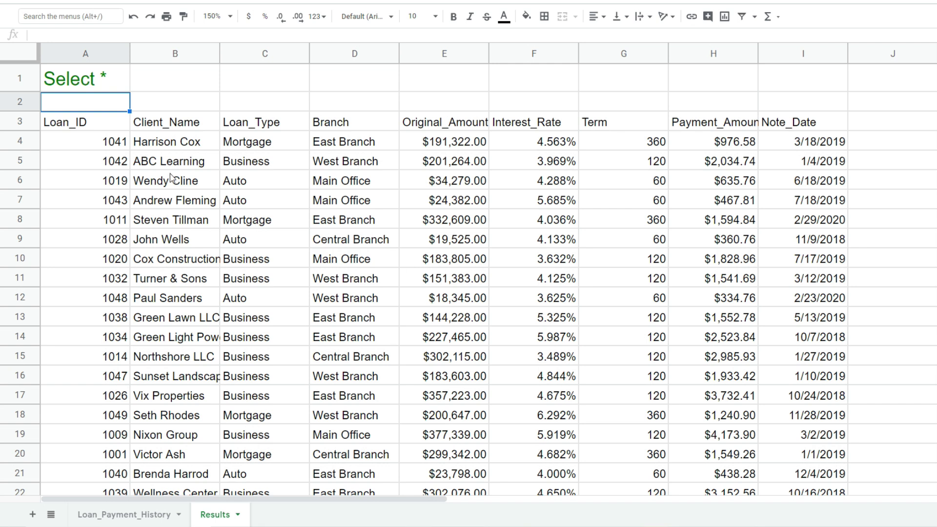
{"action": "left_click", "coordinate": [156, 167]}
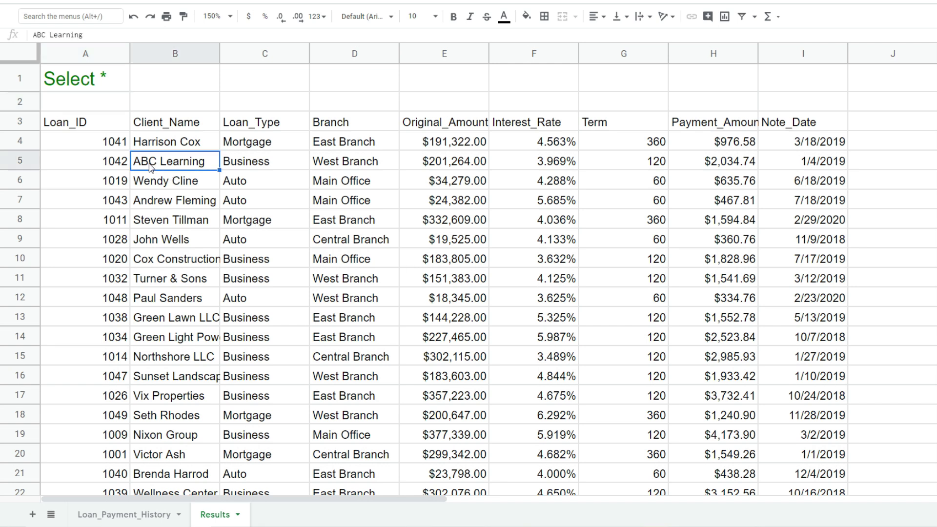
{"action": "left_click", "coordinate": [97, 84]}
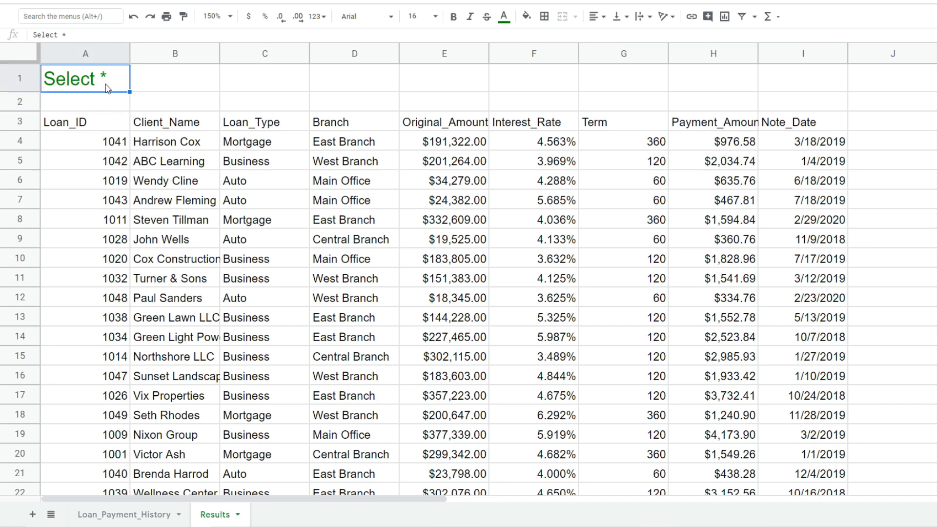